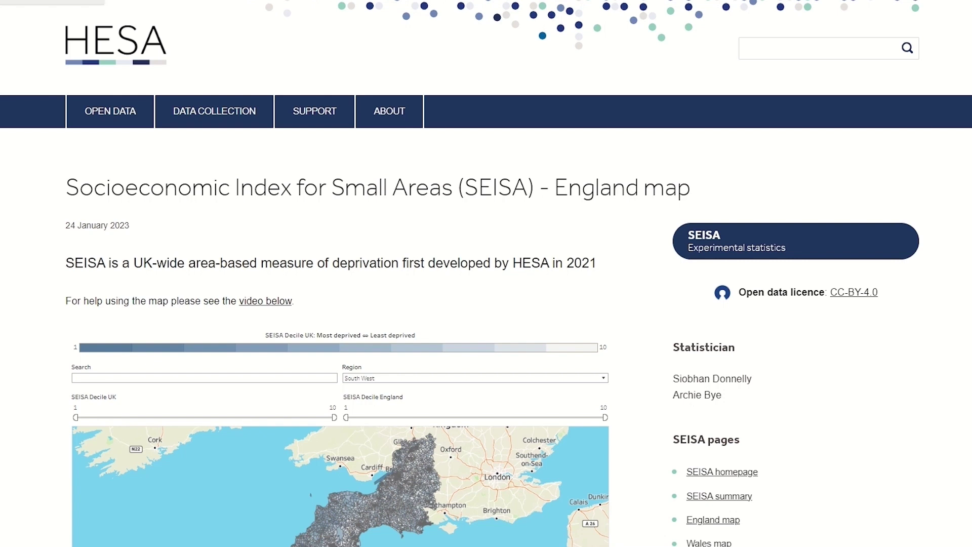
Display the SEISA England map dashboard in full screen and inspect the South West area on the map.
scroll(918, 341, down, 4)
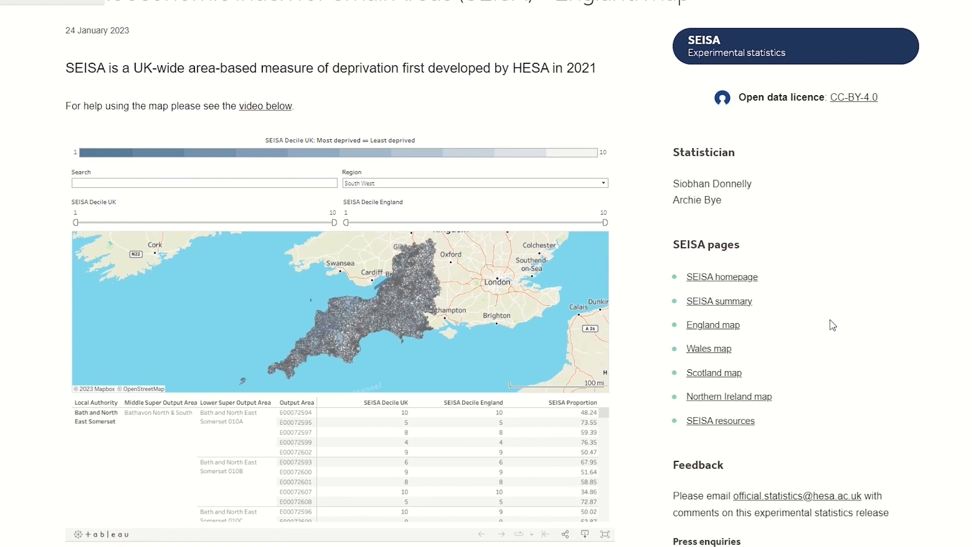
scroll(833, 324, down, 1)
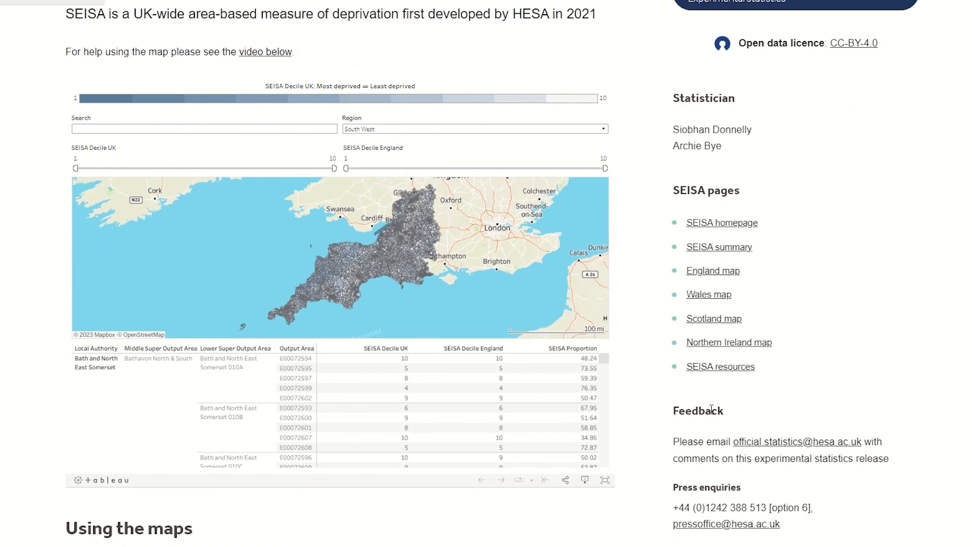
click(606, 481)
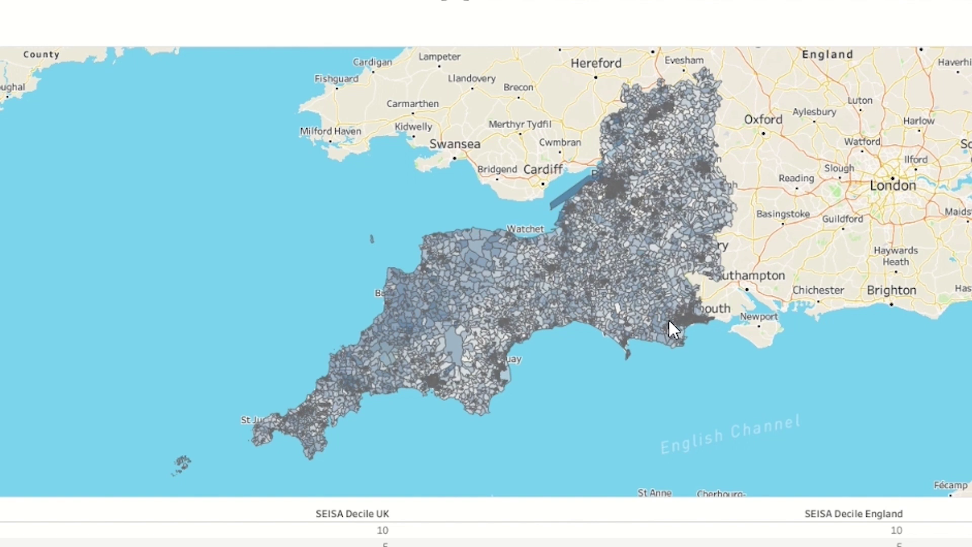
mouse_move(669, 321)
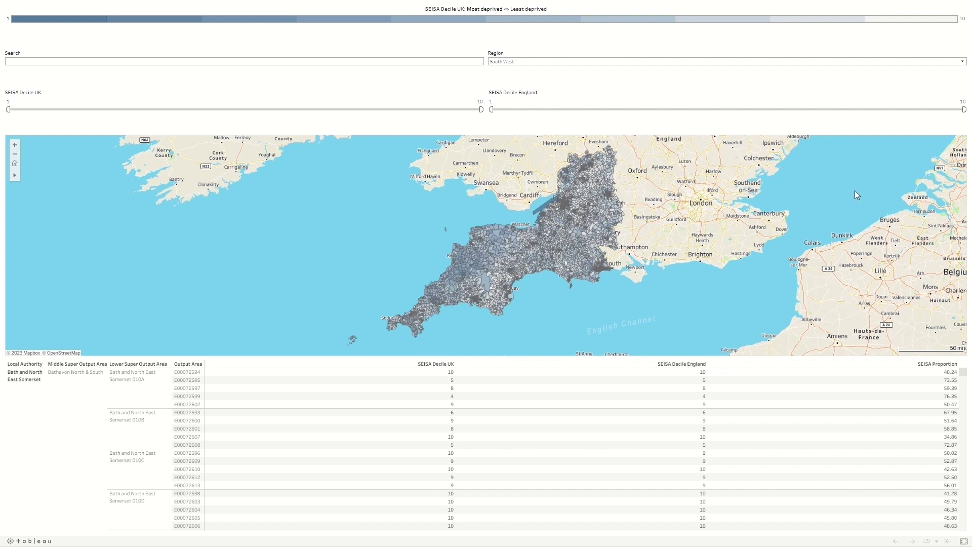
Limit the SEISA Decile UK filter to 1 to 2, restore it to 1 to 10, and raise its lower limit.
drag(481, 108, 89, 123)
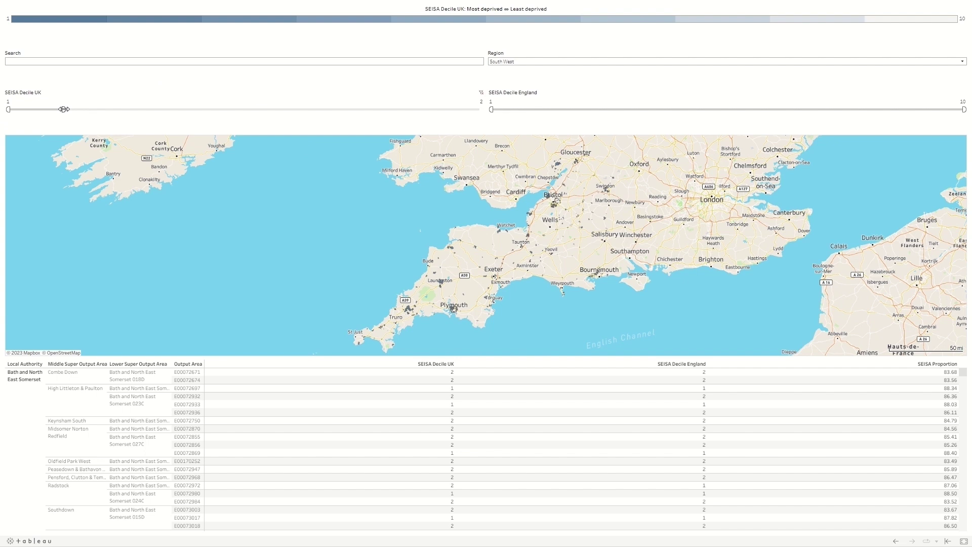
drag(63, 109, 482, 108)
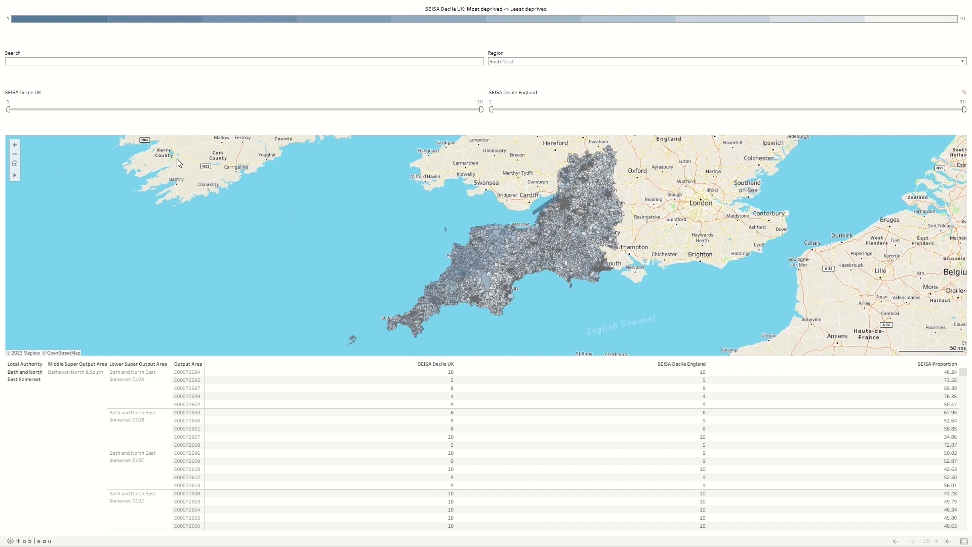
drag(8, 109, 374, 111)
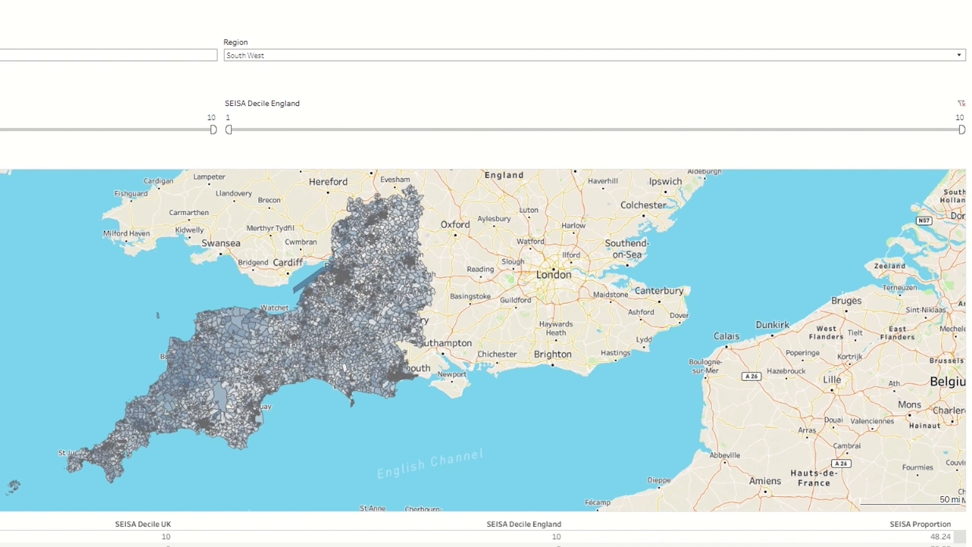
Limit the SEISA Decile England filter to 1 to 2, restore it to 1 to 10, and raise its lower limit.
drag(962, 130, 357, 155)
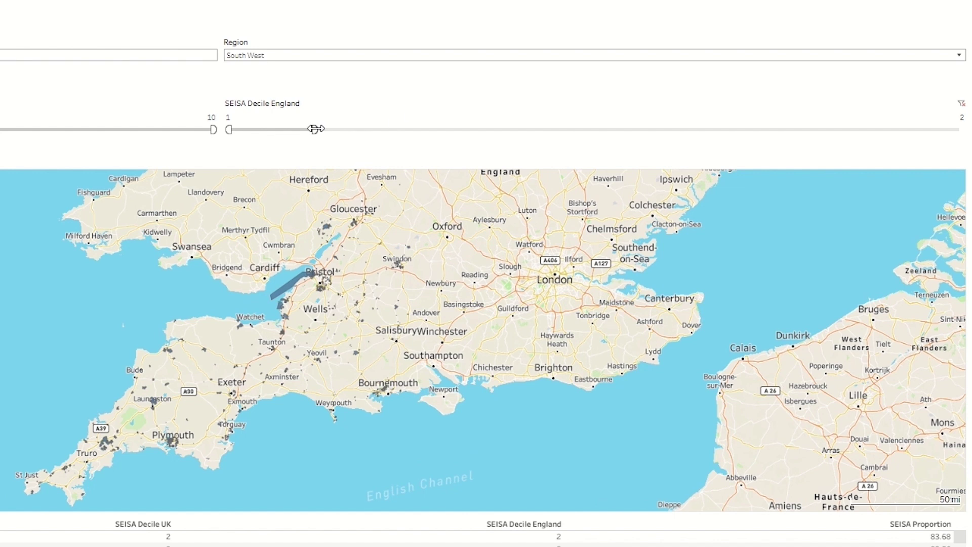
drag(314, 130, 962, 131)
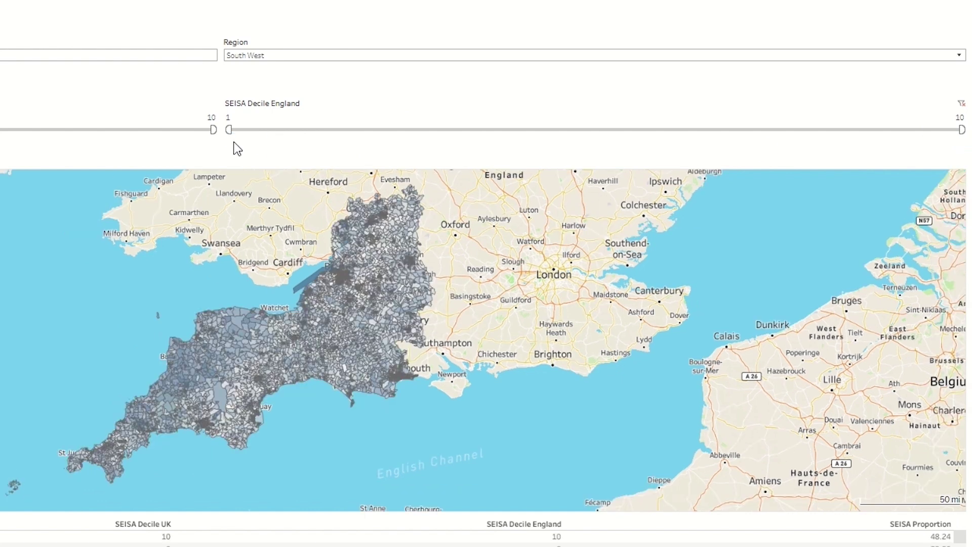
drag(229, 129, 813, 133)
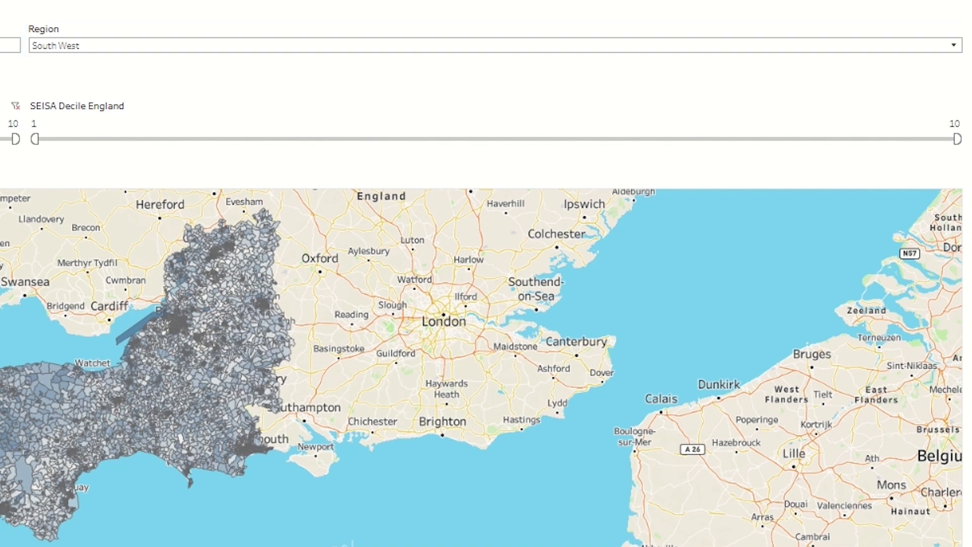
Add South East to the Region filter alongside South West and apply the selection.
click(532, 51)
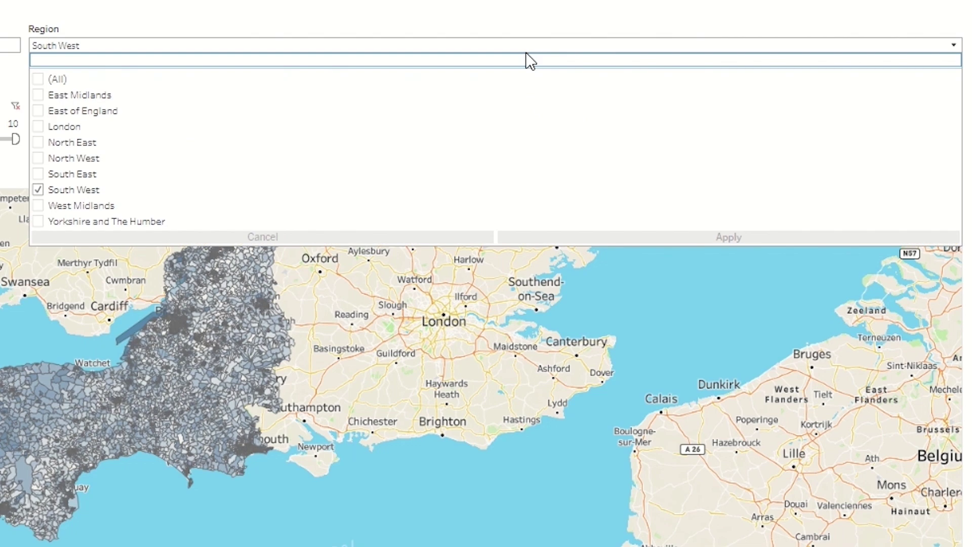
click(38, 174)
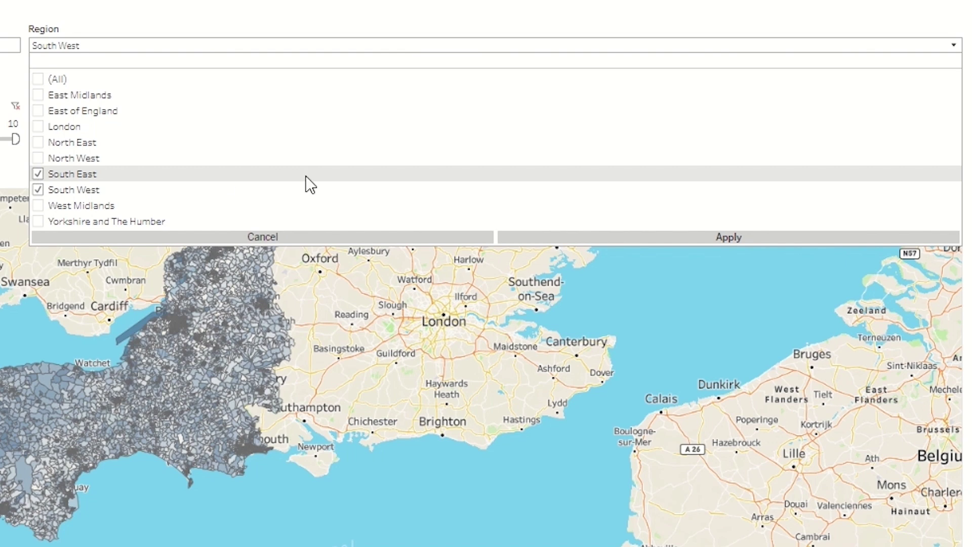
click(651, 239)
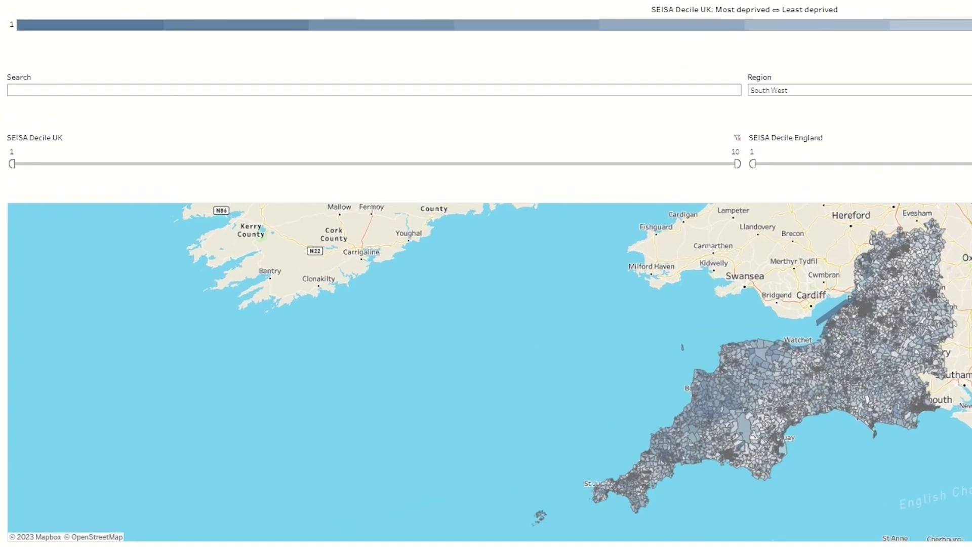
Search the dashboard for "bristol" to restrict the map and table to that area.
click(102, 116)
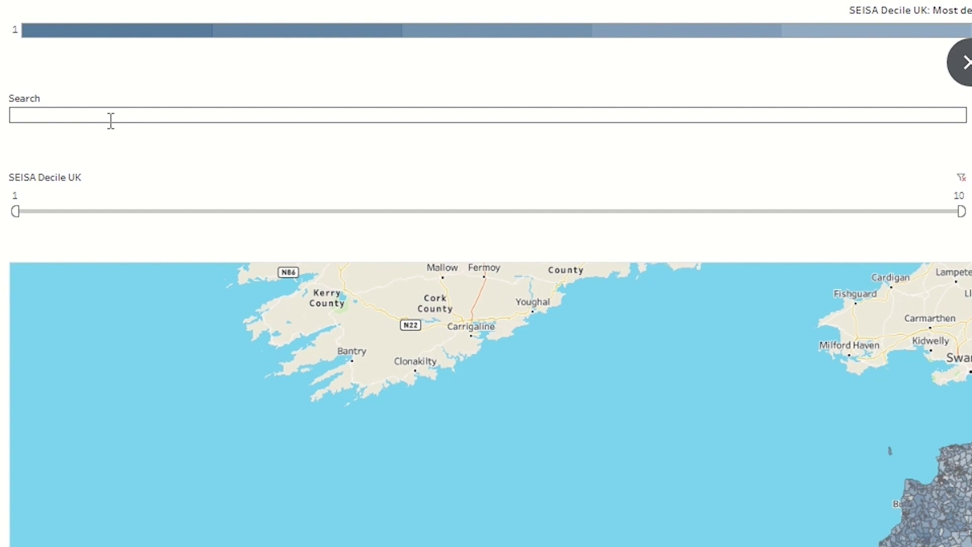
text(bristol)
key(Return)
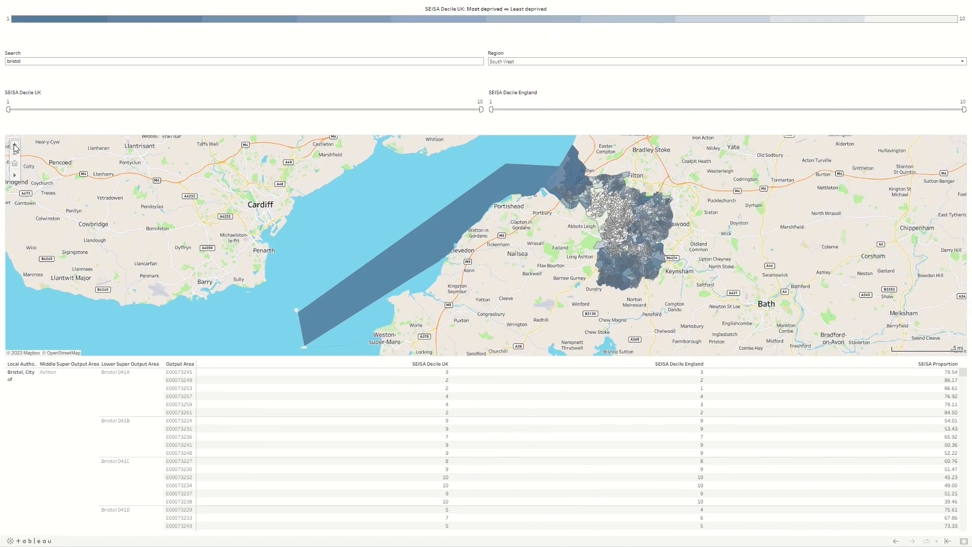
Zoom the Bristol map in and out, returning it to the home view after each change.
click(36, 160)
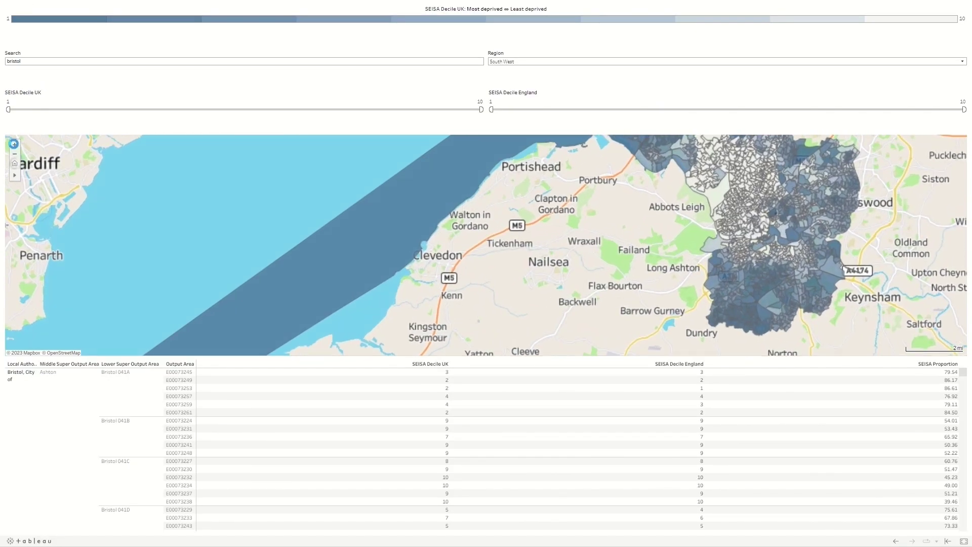
click(16, 155)
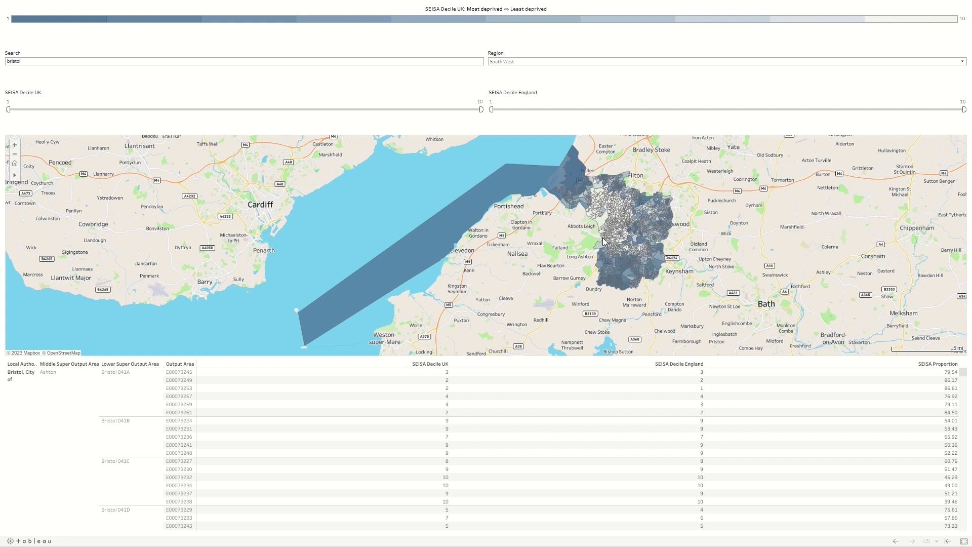
scroll(579, 235, up, 3)
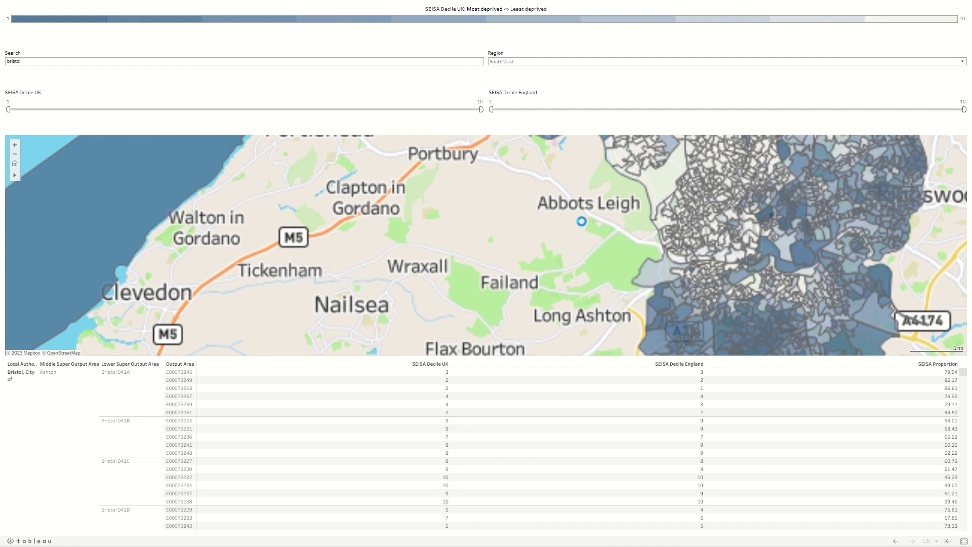
scroll(582, 225, down, 5)
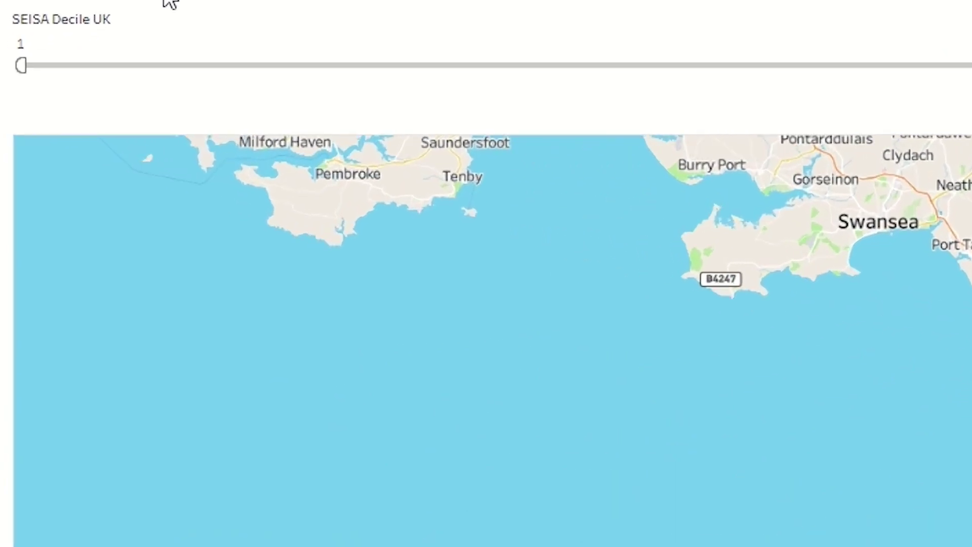
mouse_move(61, 194)
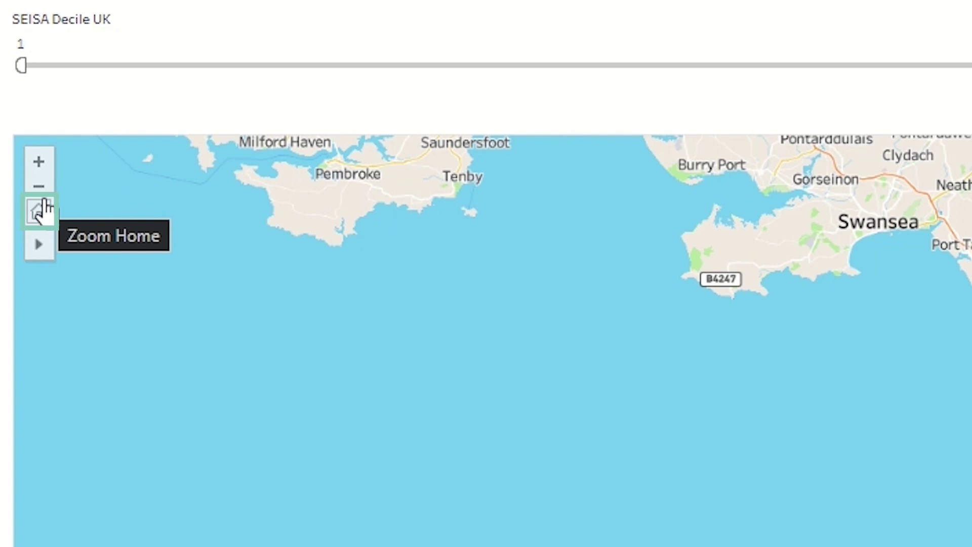
click(45, 211)
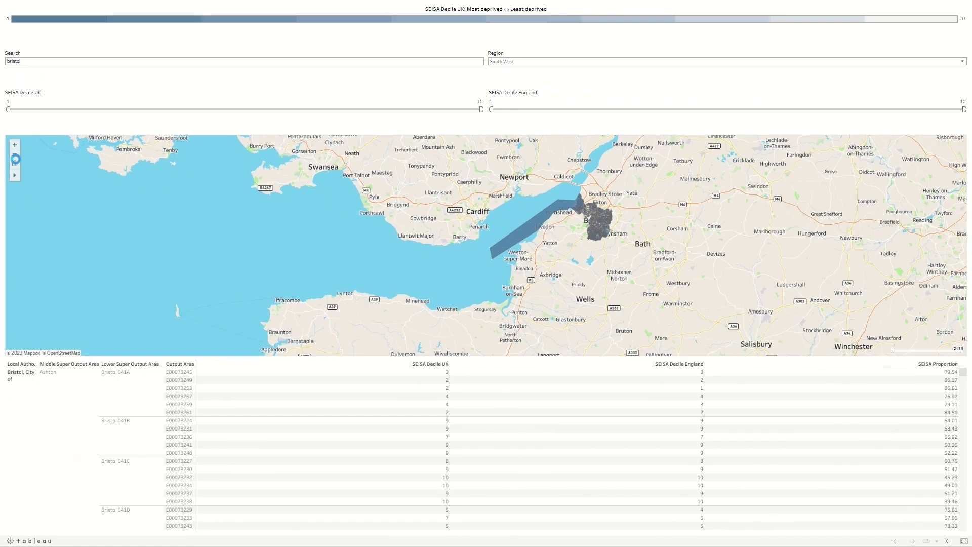
click(15, 162)
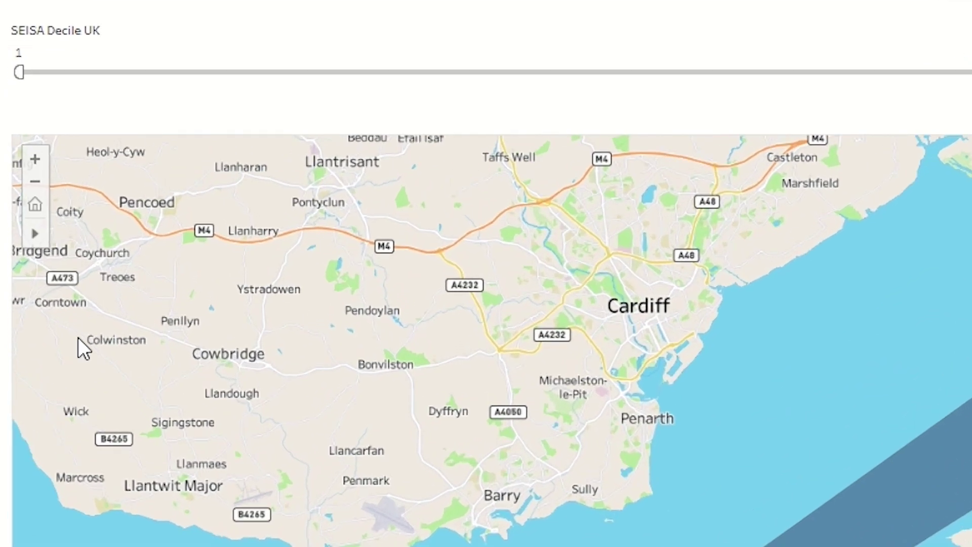
Use Zoom Area to magnify central Bristol and its western edge, and return the map to the home view.
mouse_move(26, 209)
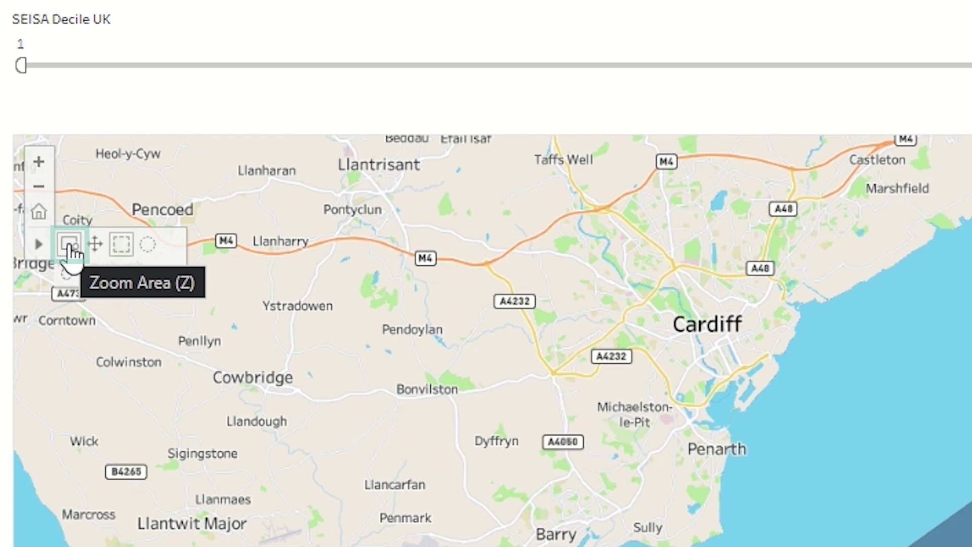
click(69, 245)
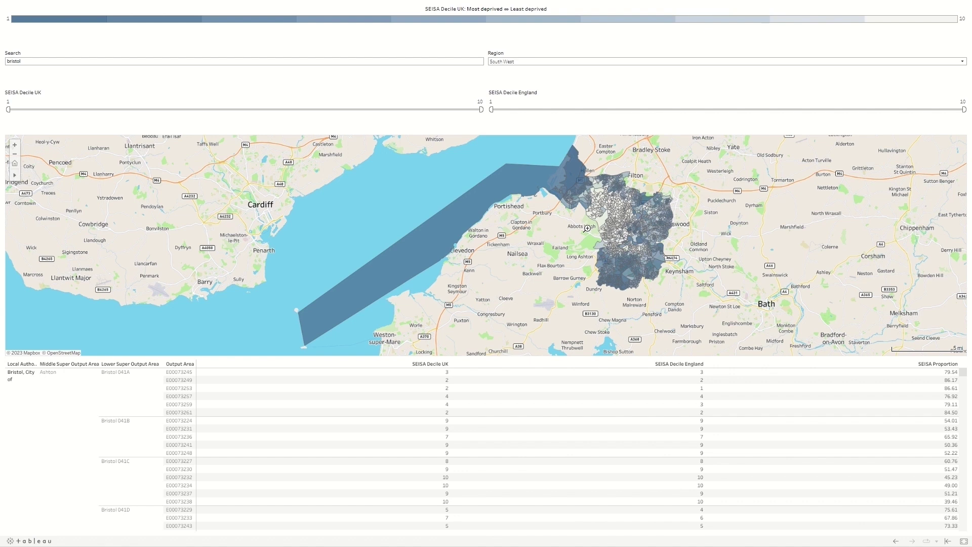
drag(583, 226, 628, 253)
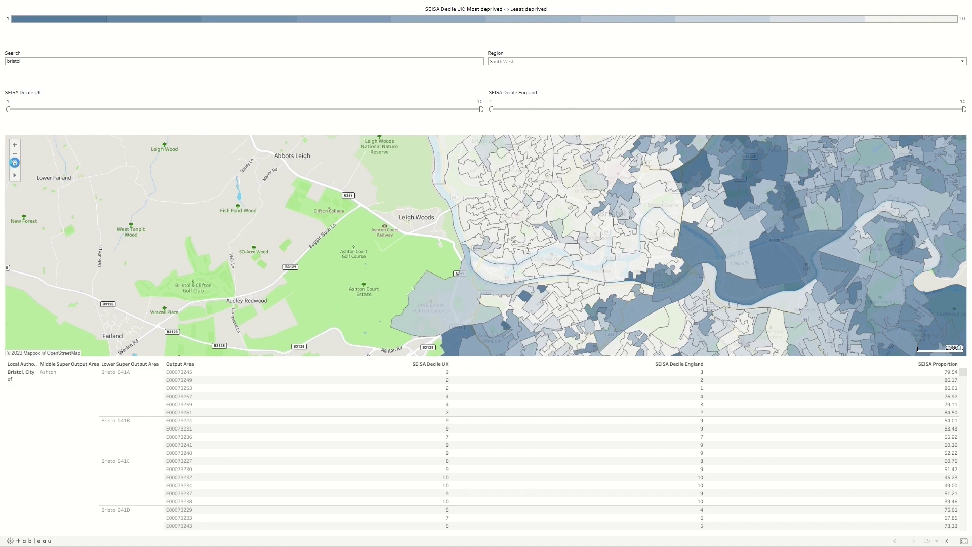
click(14, 162)
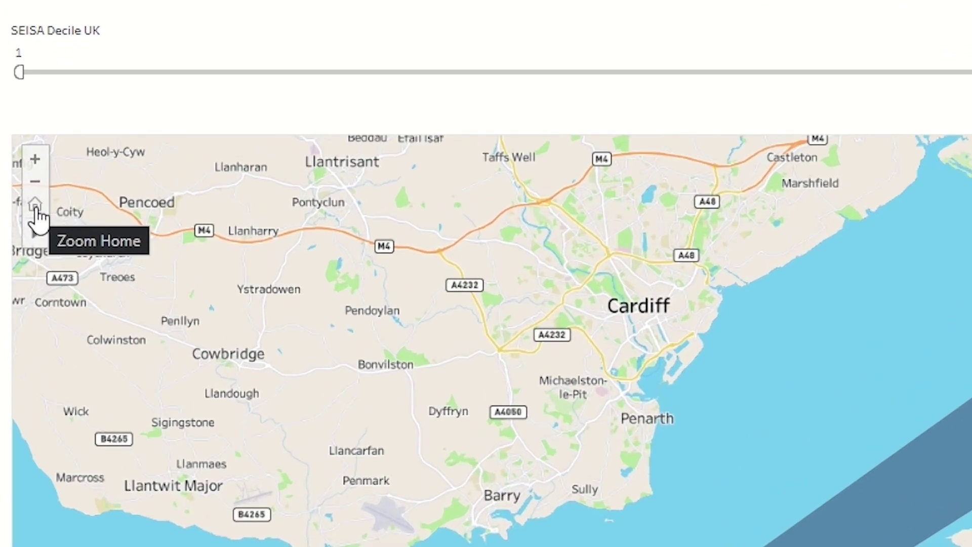
Pan the map east towards Chippenham and then north past Bradley Stoke, and return it to the home view.
mouse_move(34, 234)
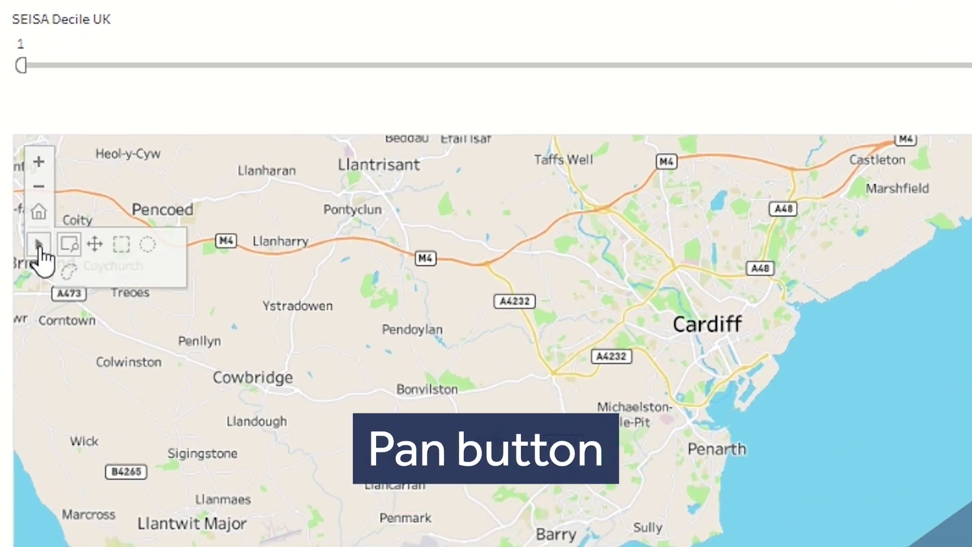
click(90, 249)
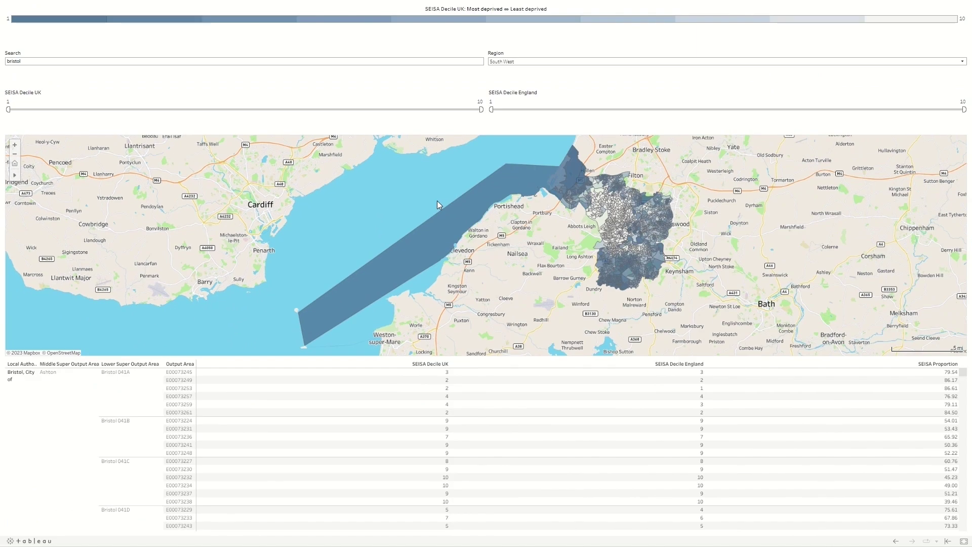
drag(557, 236, 295, 248)
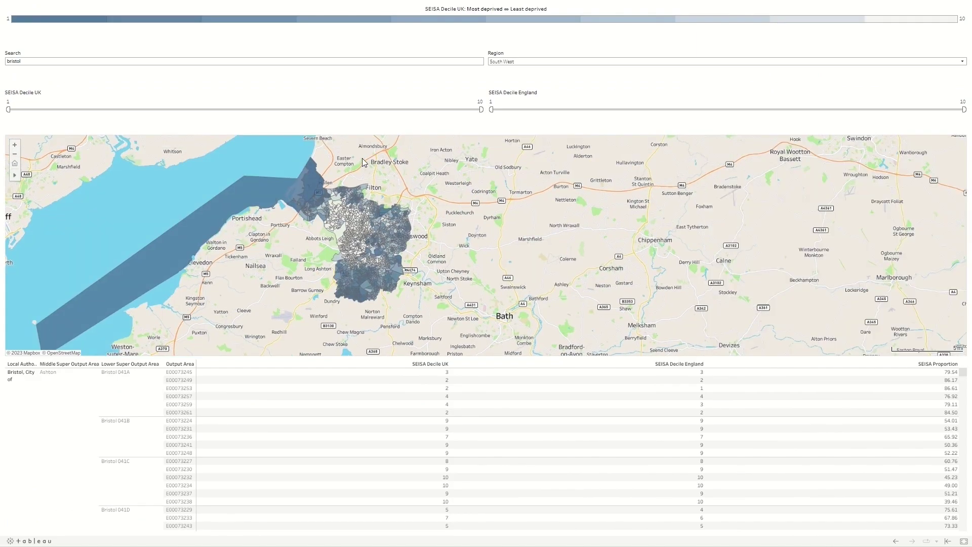
drag(363, 164, 443, 317)
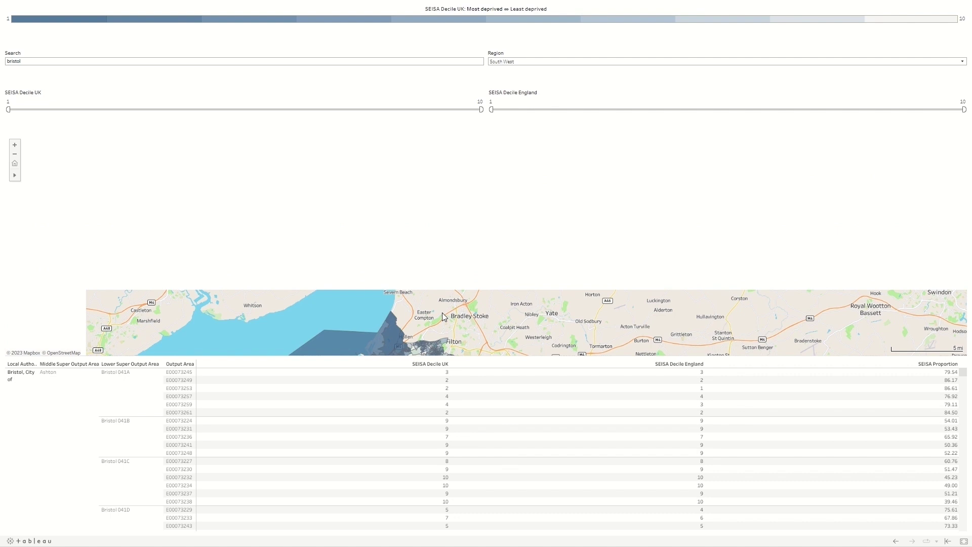
click(16, 163)
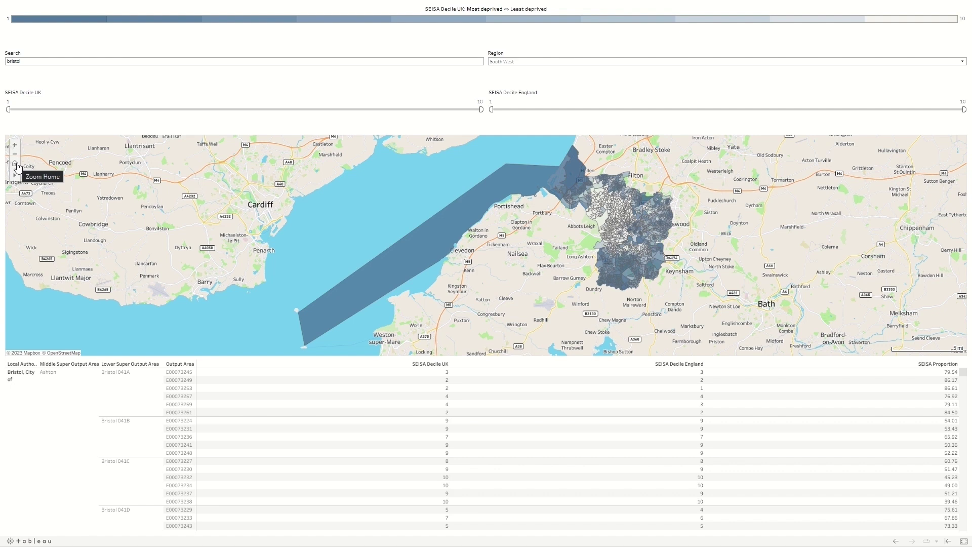
Select the output areas along Bristol's southern edge with a Rectangle selection, and clear the selection.
mouse_move(15, 175)
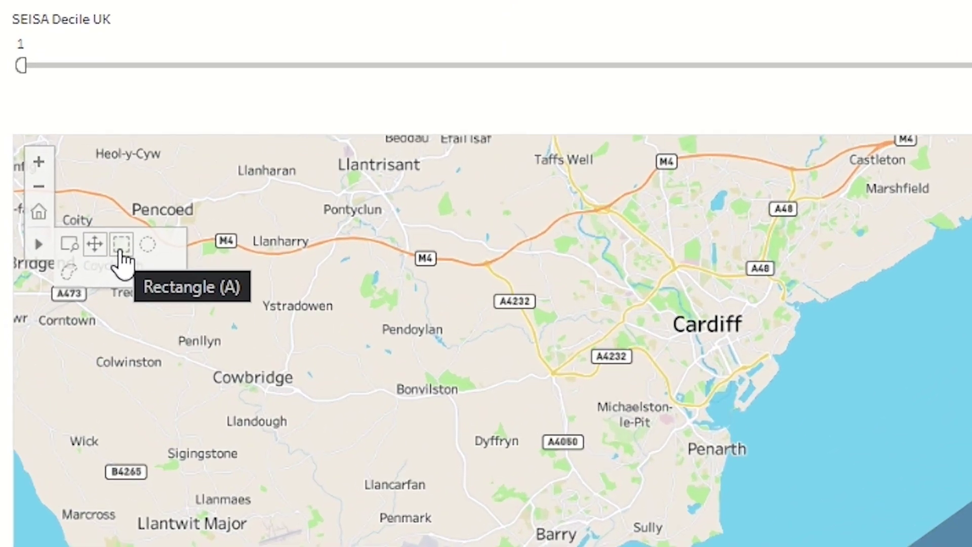
click(51, 186)
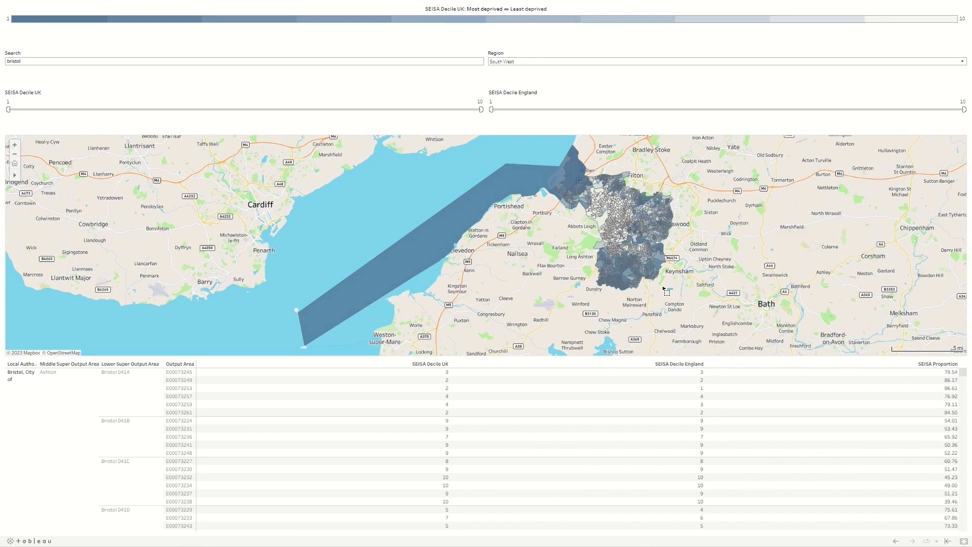
drag(673, 290, 617, 265)
click(616, 265)
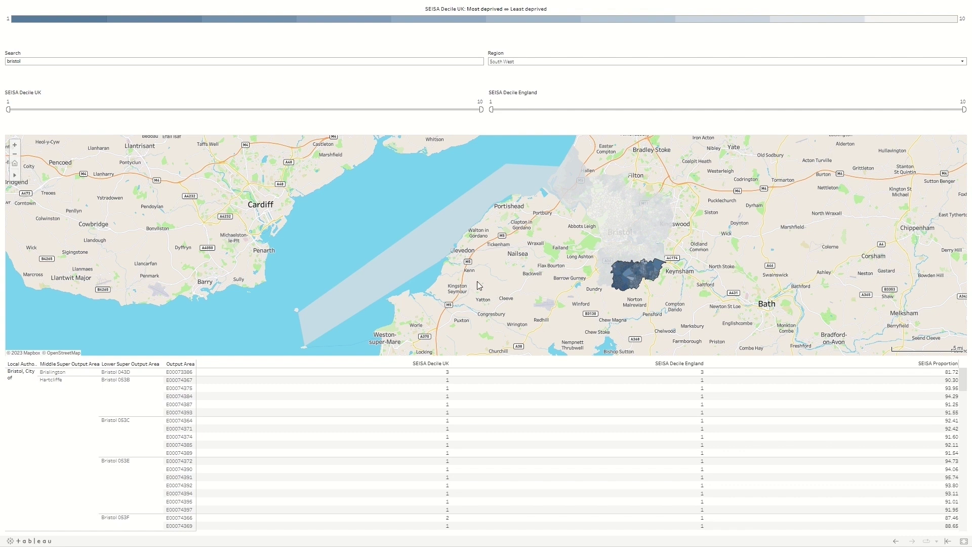
click(392, 192)
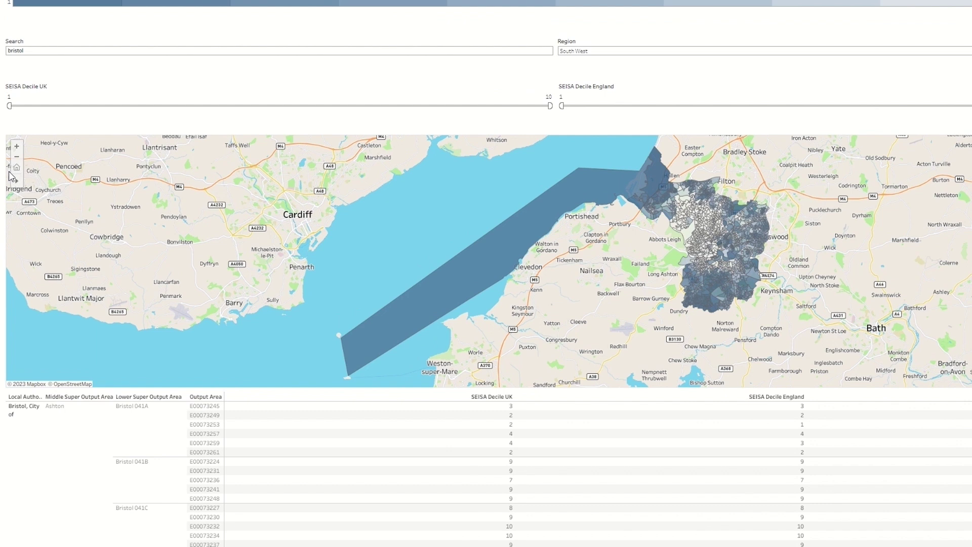
Select the output areas within about 1.0 mi on Bristol's eastern side with a Radial selection, and clear the selection.
mouse_move(15, 179)
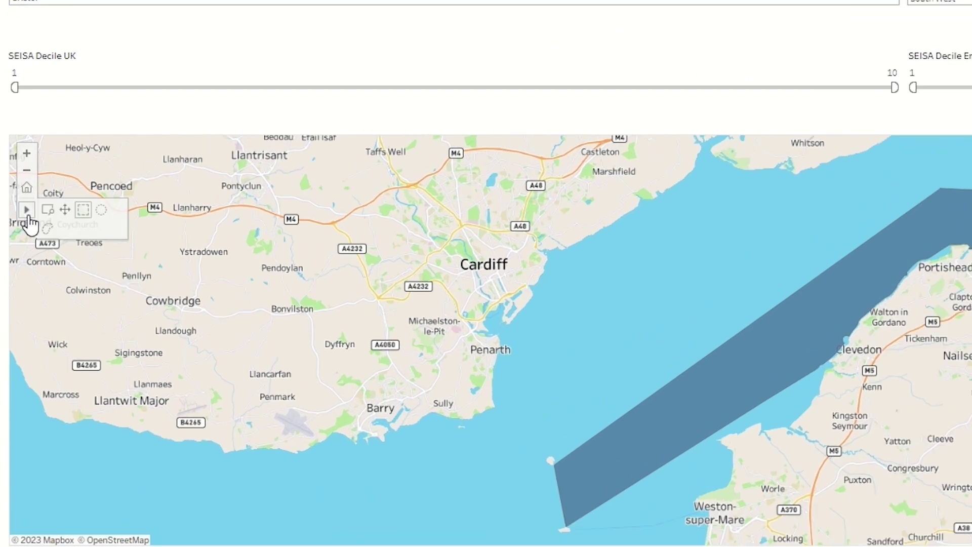
click(62, 181)
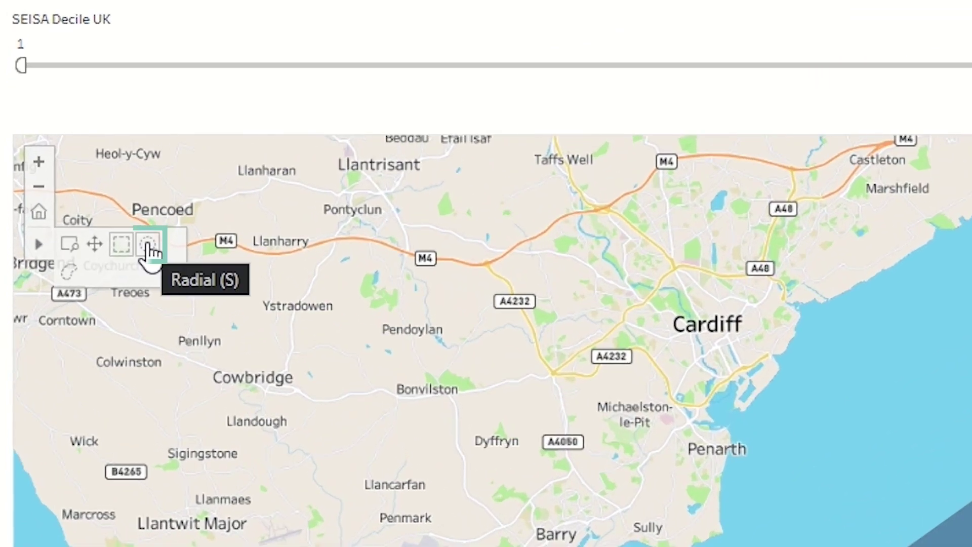
click(148, 246)
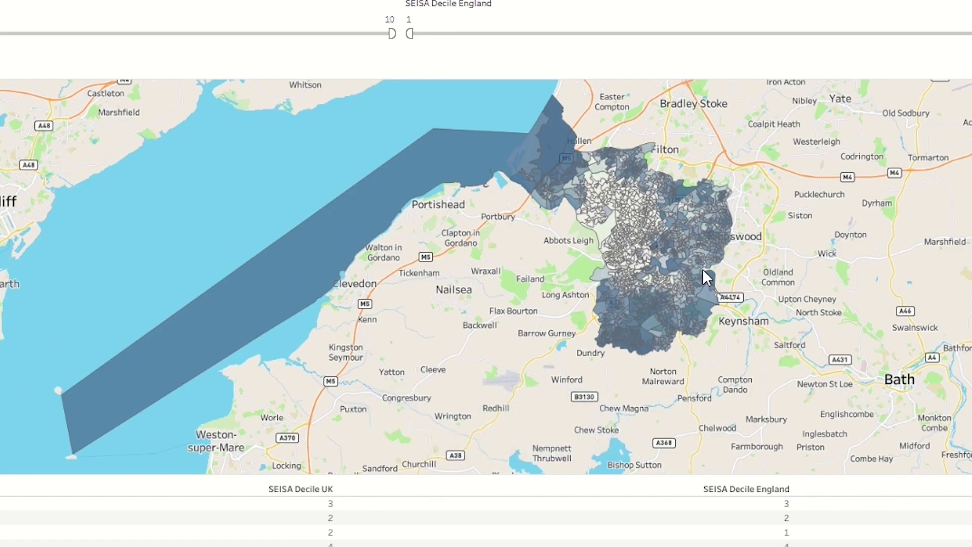
drag(703, 269, 679, 262)
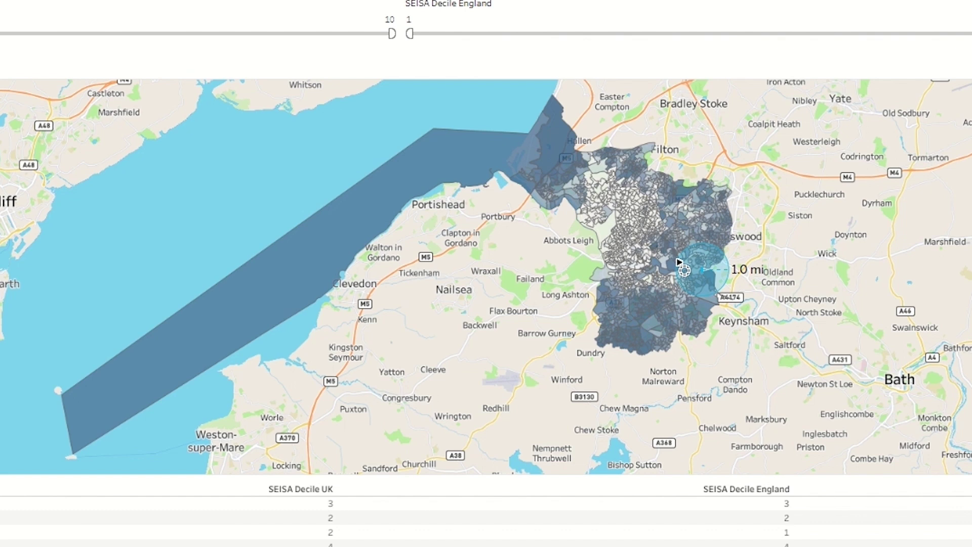
drag(678, 259, 679, 261)
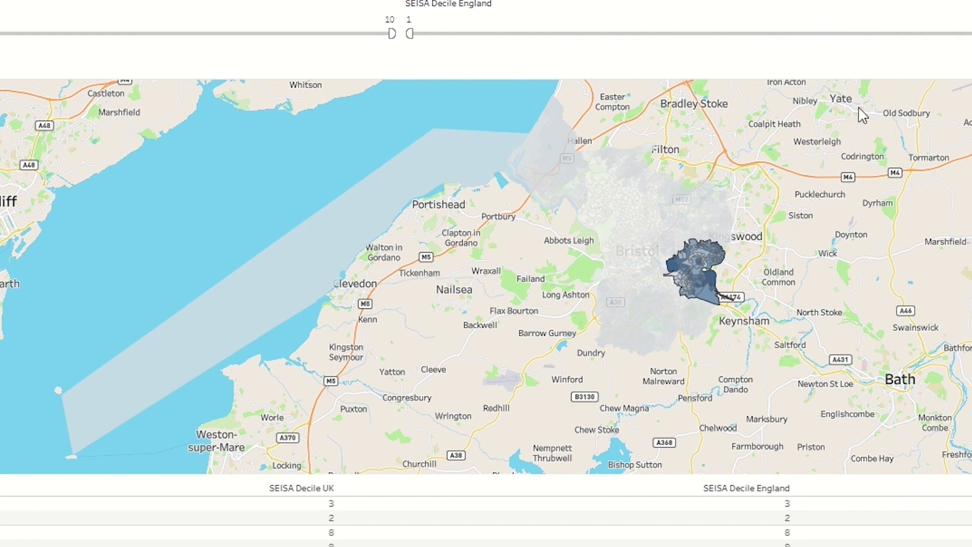
click(880, 149)
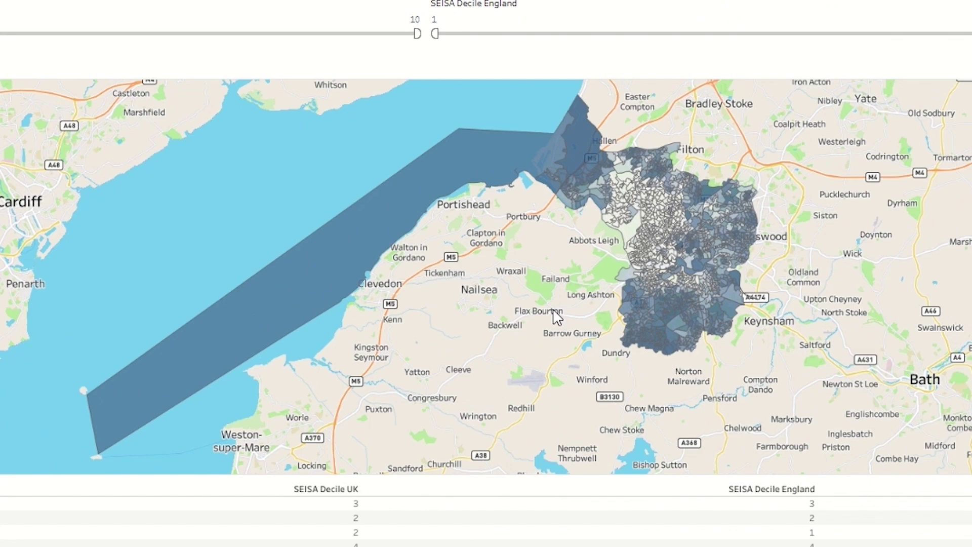
Select a C-shaped group of output areas across central and southern Bristol with a freehand Lasso selection, and clear the selection.
mouse_move(591, 307)
mouse_down()
mouse_move(540, 303)
mouse_move(532, 357)
mouse_move(595, 423)
mouse_move(663, 442)
mouse_move(732, 433)
mouse_move(798, 317)
mouse_move(680, 276)
mouse_move(670, 266)
mouse_move(698, 251)
mouse_move(716, 223)
mouse_move(651, 198)
mouse_move(593, 215)
mouse_move(543, 266)
mouse_move(532, 307)
mouse_up()
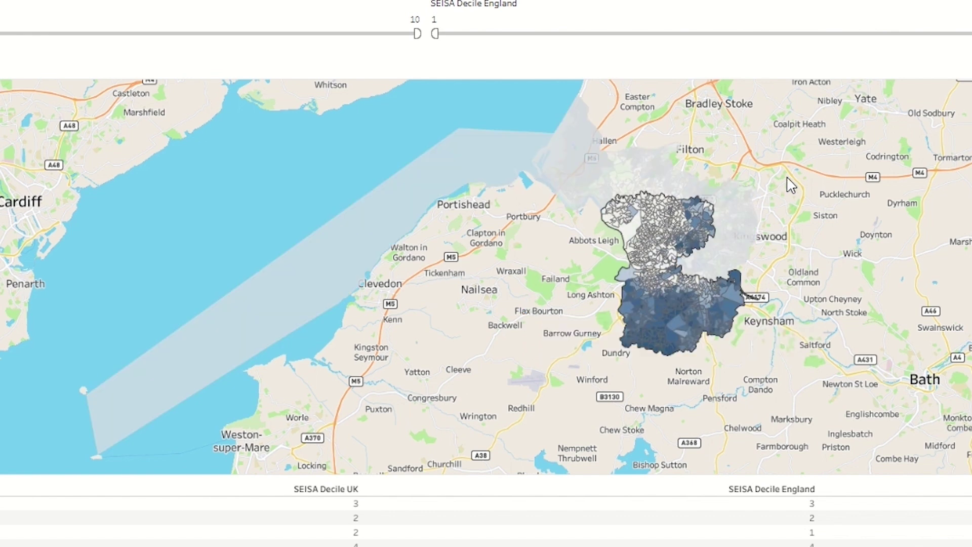
click(840, 190)
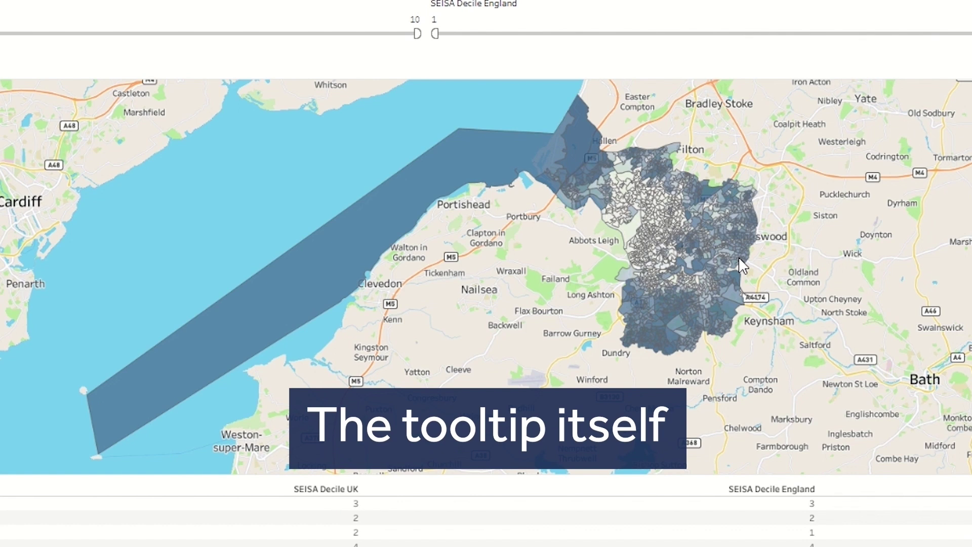
mouse_move(740, 259)
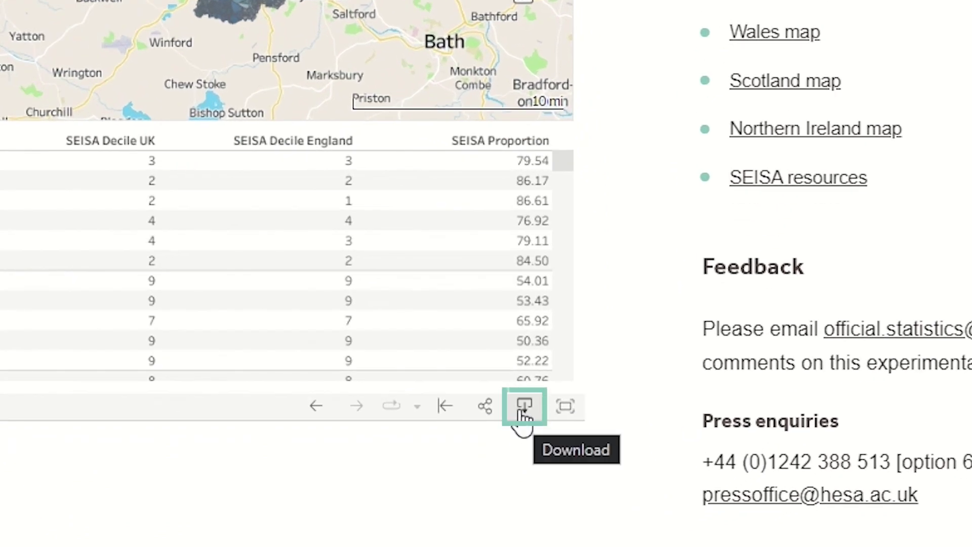
Download the summary table for the filtered Bristol areas using the Data format, and close the View Data window.
click(525, 410)
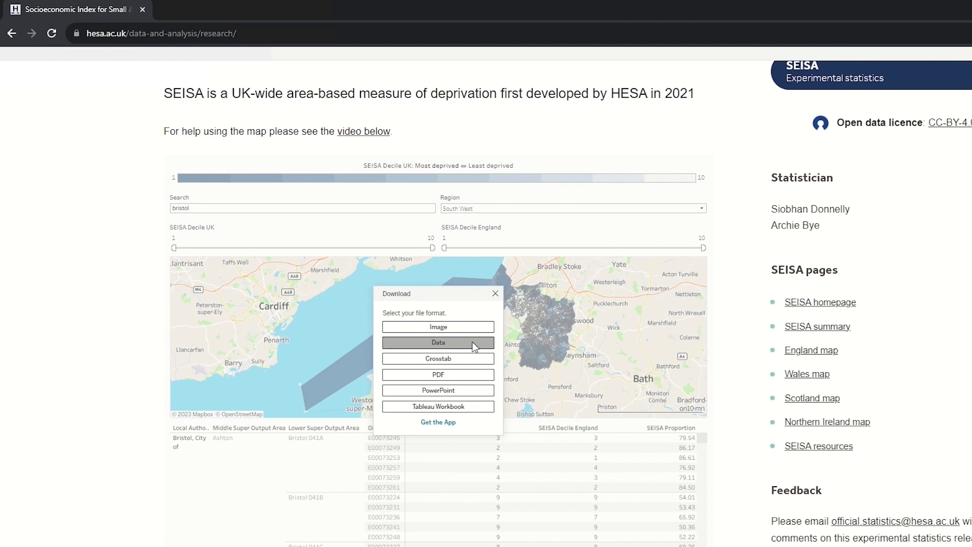
click(473, 345)
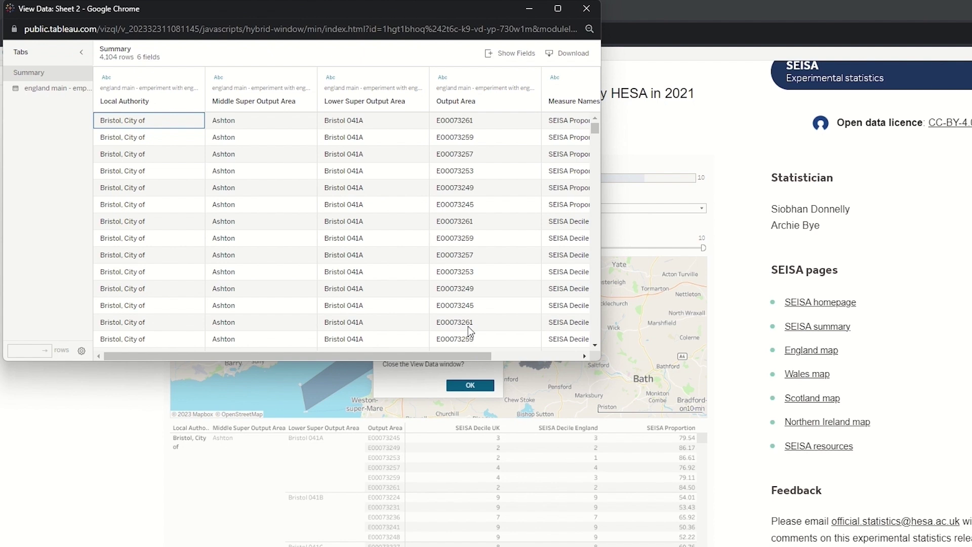
click(571, 52)
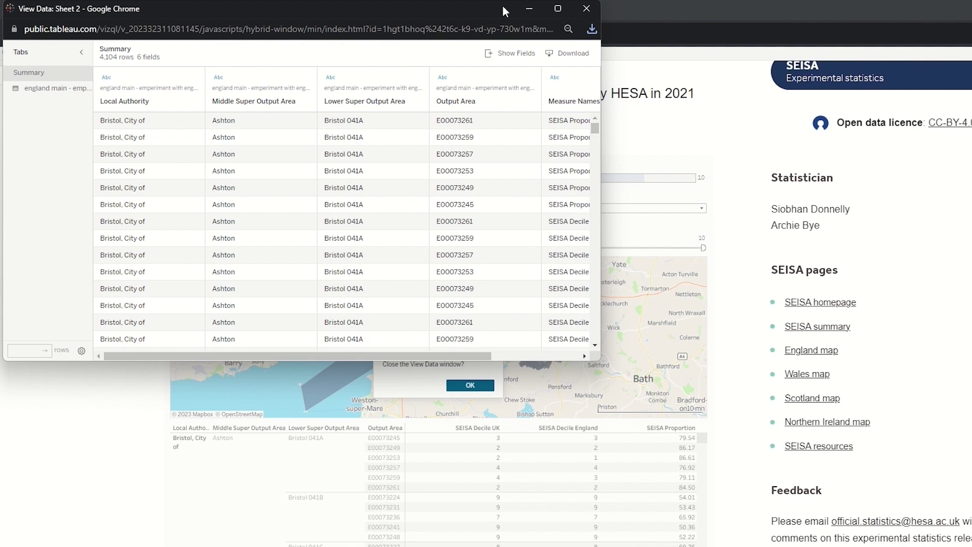
click(585, 9)
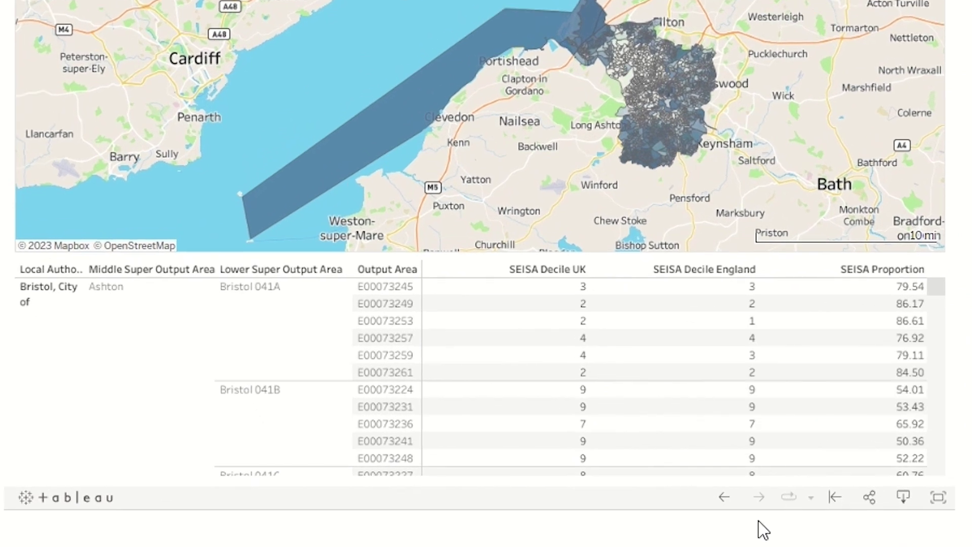
Select the SEISA Decile UK, SEISA Decile England and SEISA Proportion columns together, view their data and download the summary.
click(692, 268)
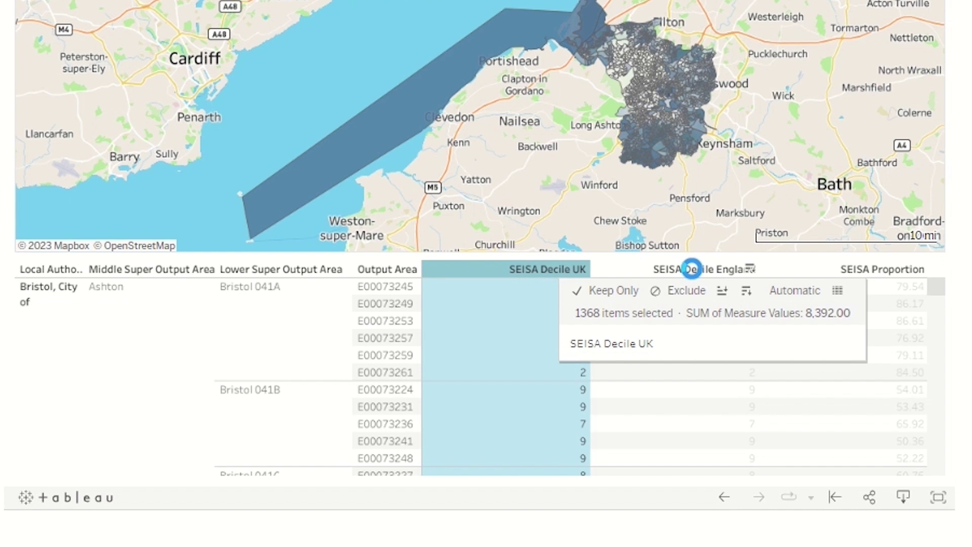
ctrl+click(699, 268)
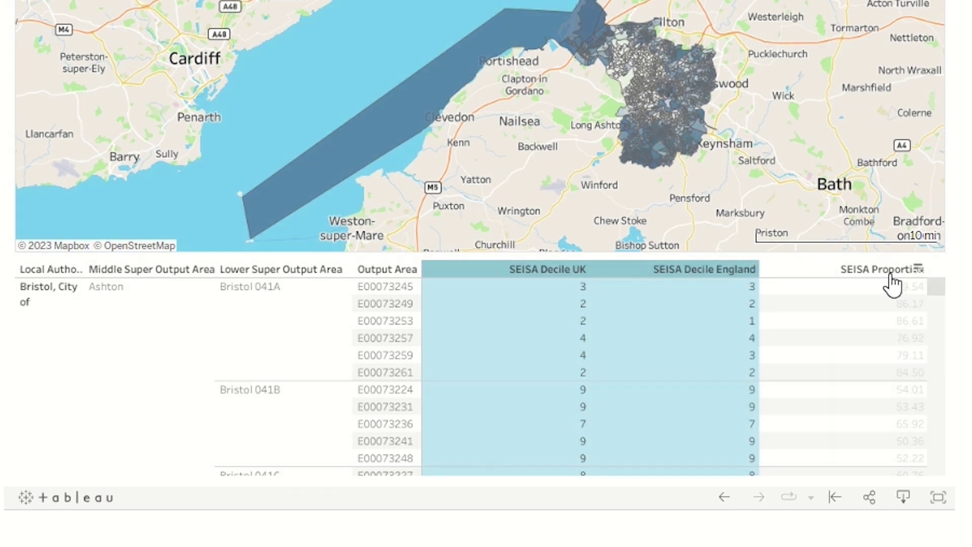
ctrl+click(852, 269)
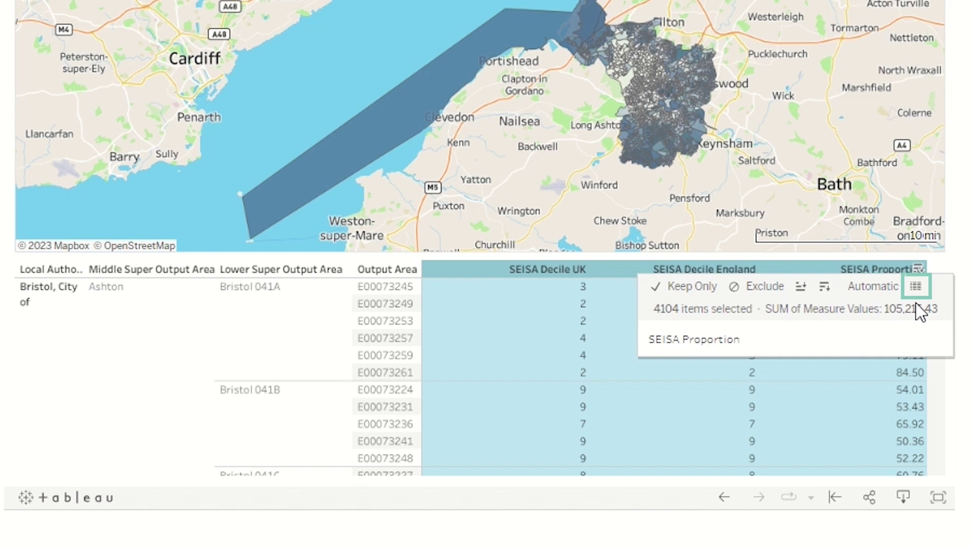
click(916, 286)
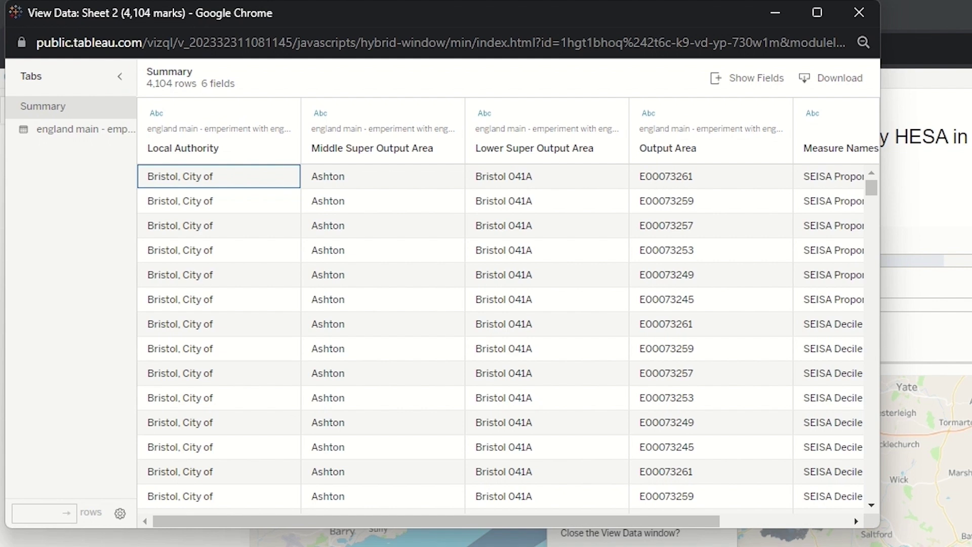
click(850, 79)
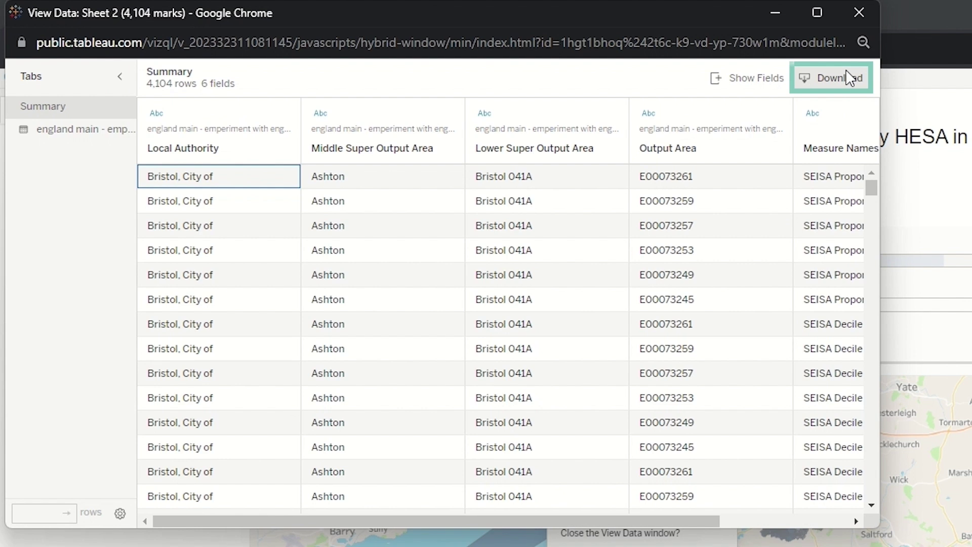
click(840, 76)
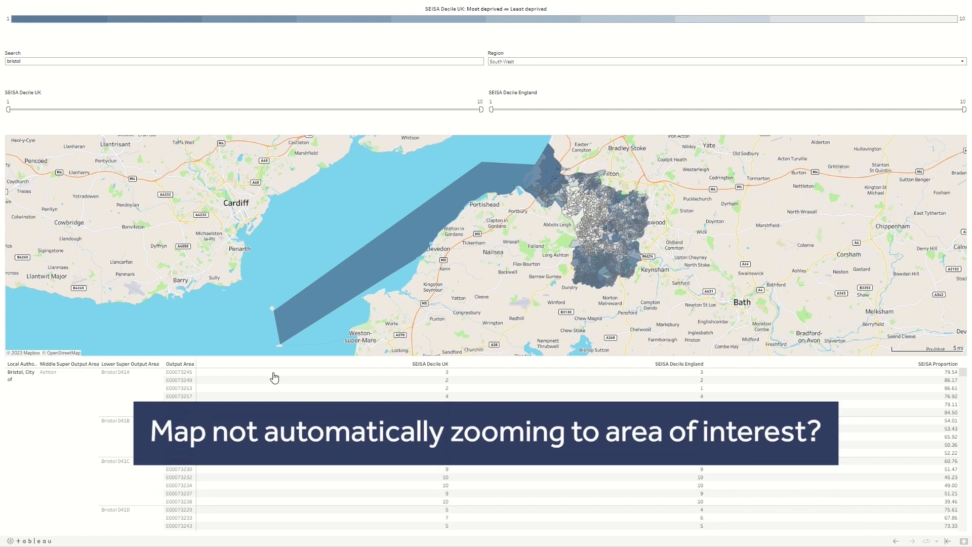
Select lower super output area Bristol 041B in the table, fit the map to it, and clear the selection.
click(114, 444)
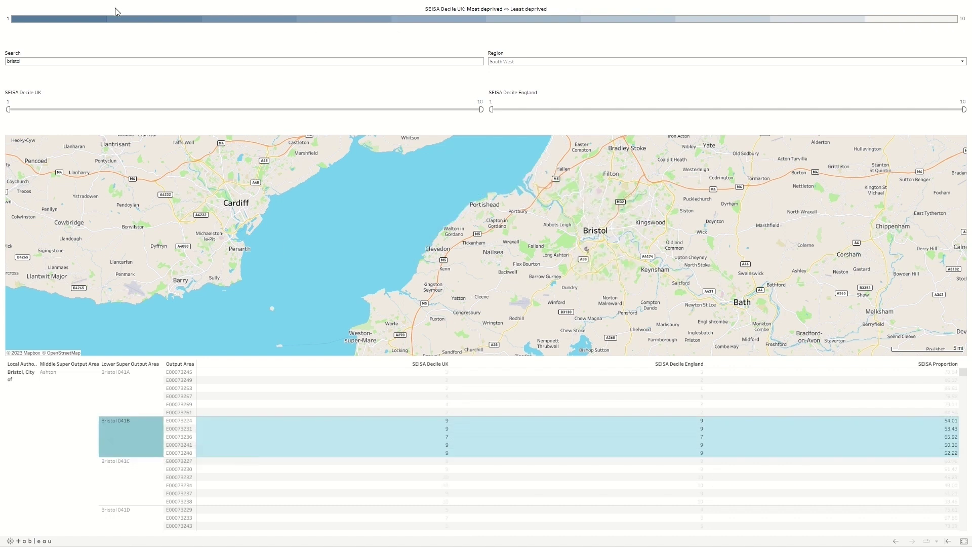
mouse_move(14, 166)
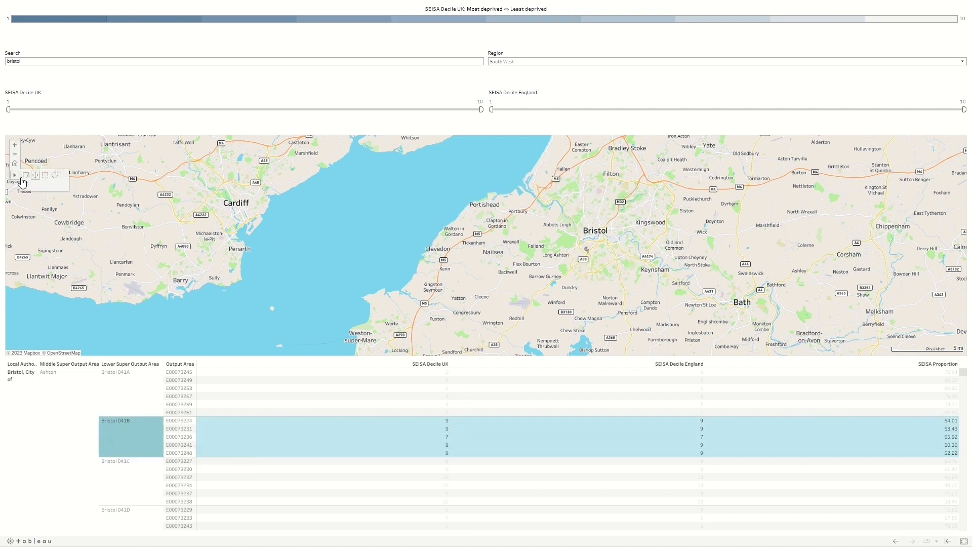
click(11, 161)
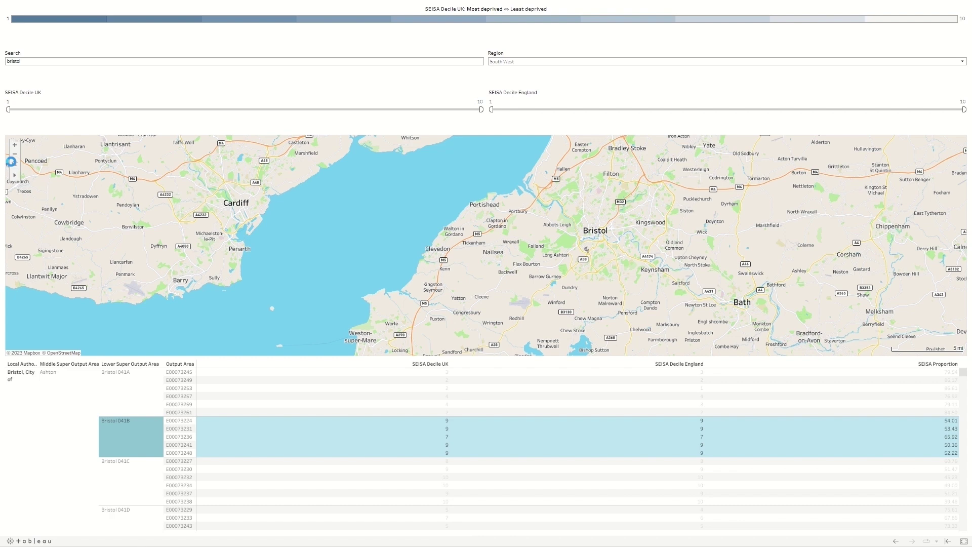
click(13, 165)
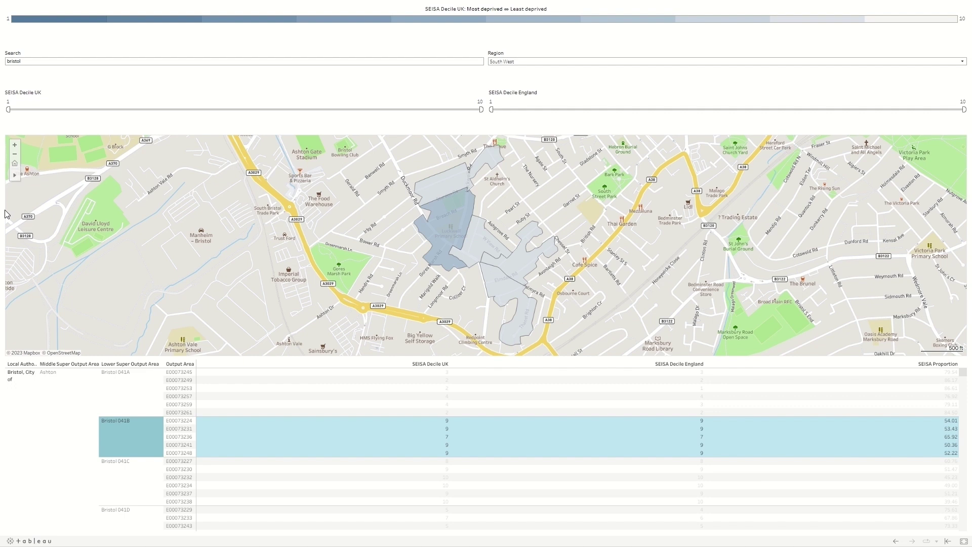
mouse_move(112, 447)
key(Escape)
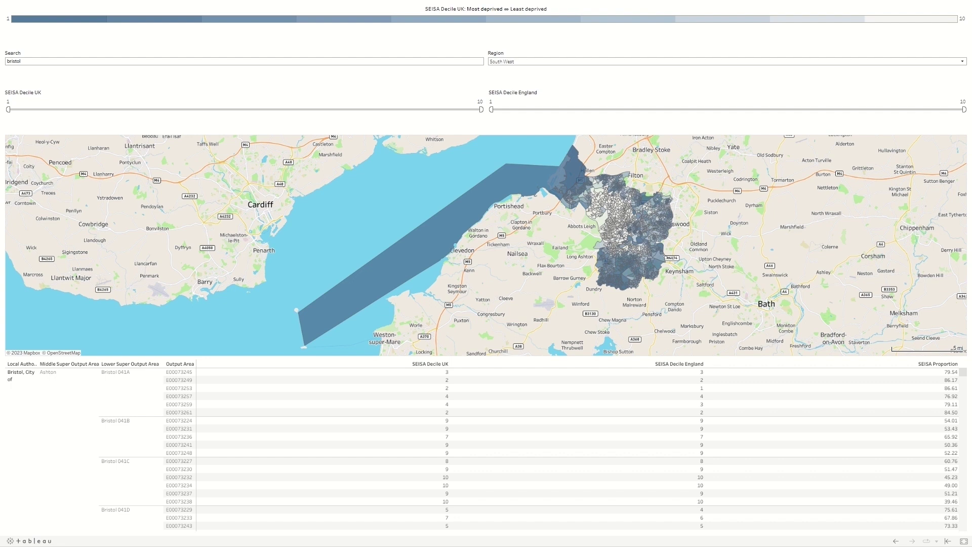
Remove the search term while keeping the region filter on South West.
click(961, 62)
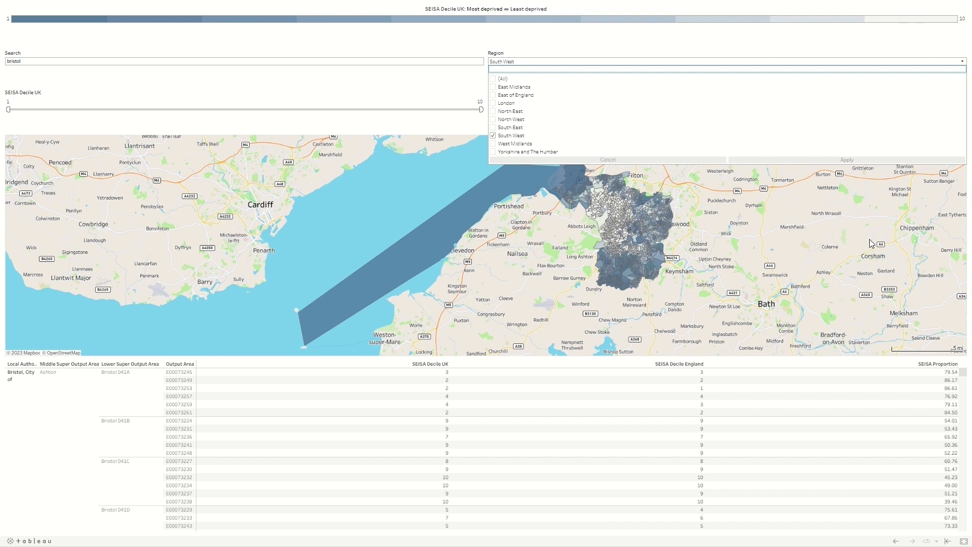
click(223, 63)
double_click(223, 63)
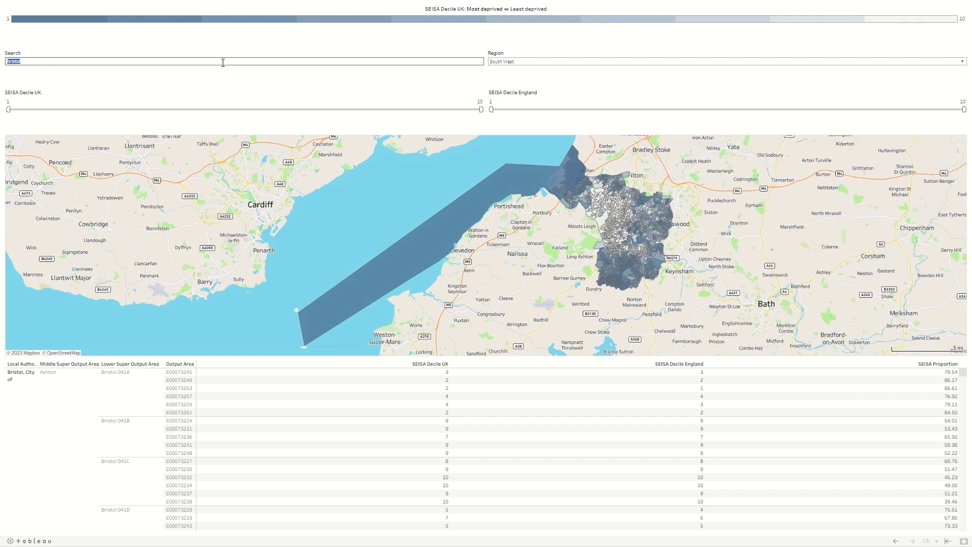
key(BackSpace)
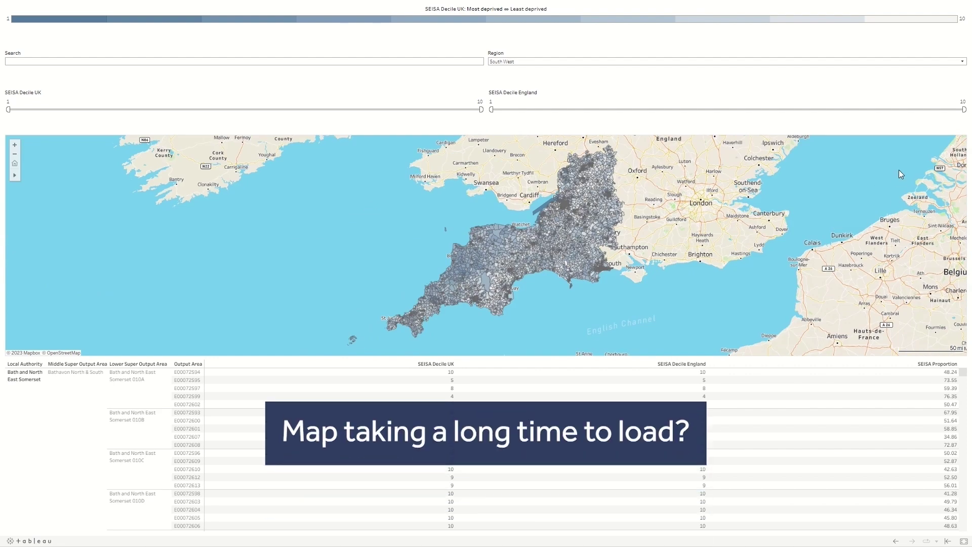
Set the Region filter to (All) and apply it.
click(630, 61)
click(494, 79)
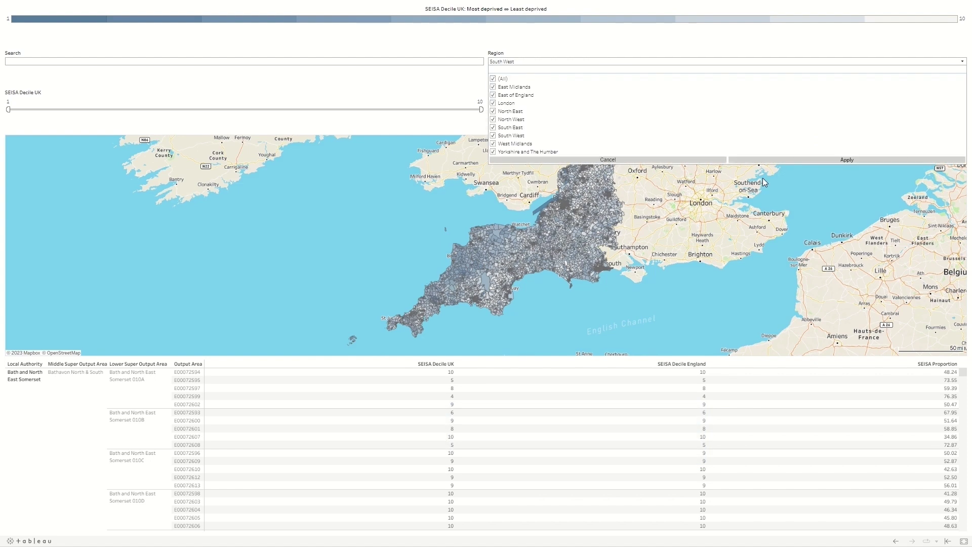
click(809, 162)
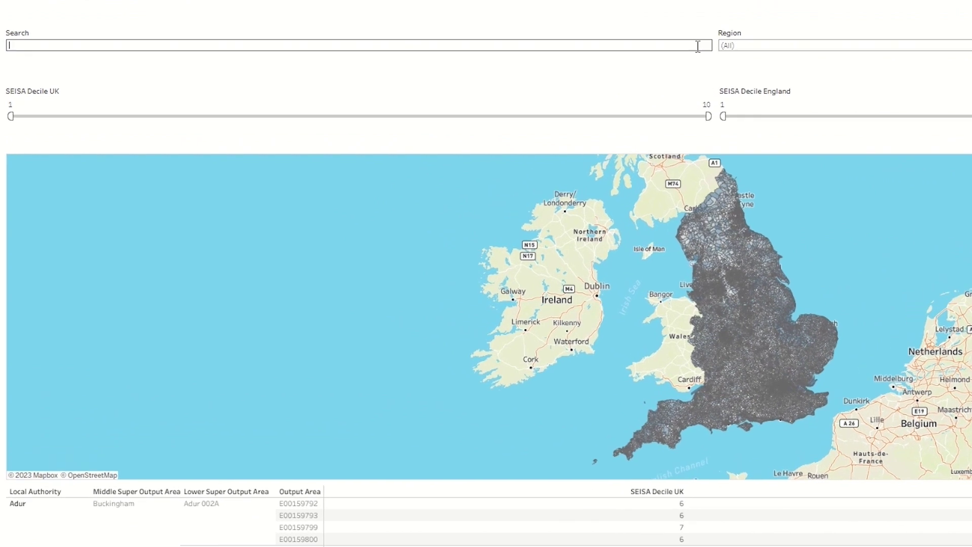
Search for London, then focus on the City of London local authority from the table and clear that selection.
text(London)
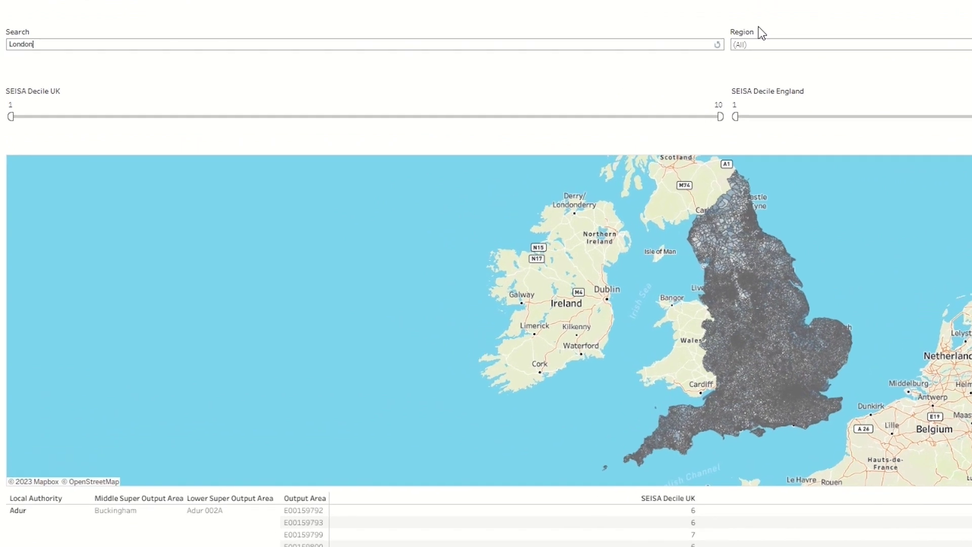
key(Return)
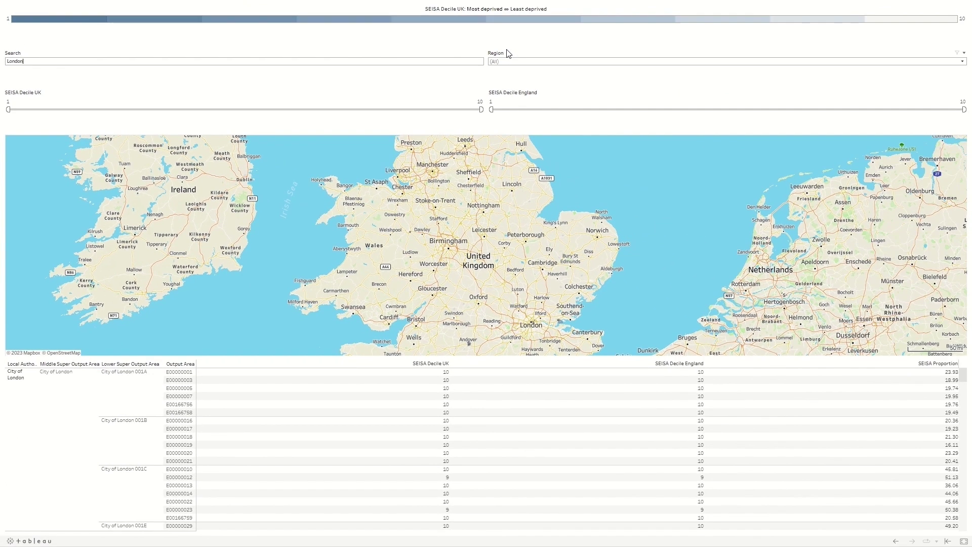
click(7, 404)
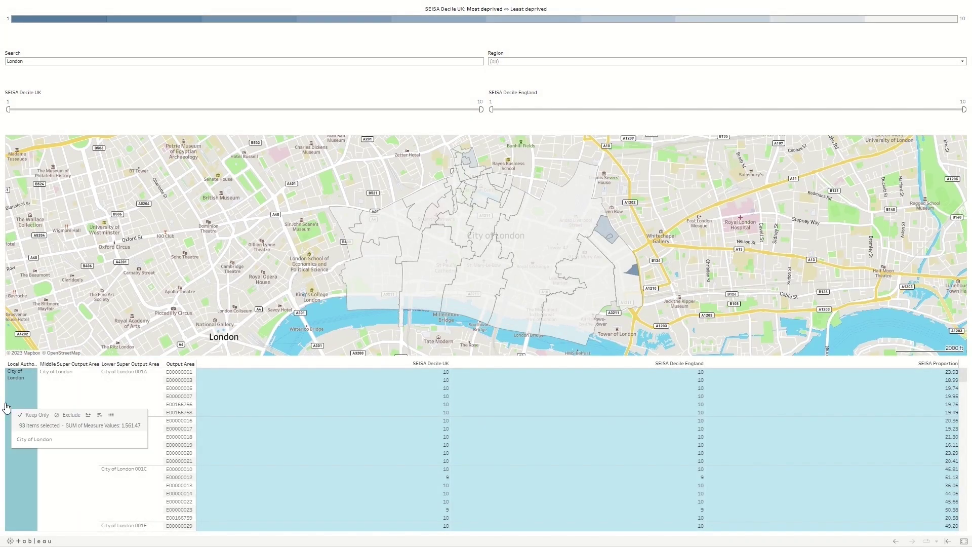
click(7, 408)
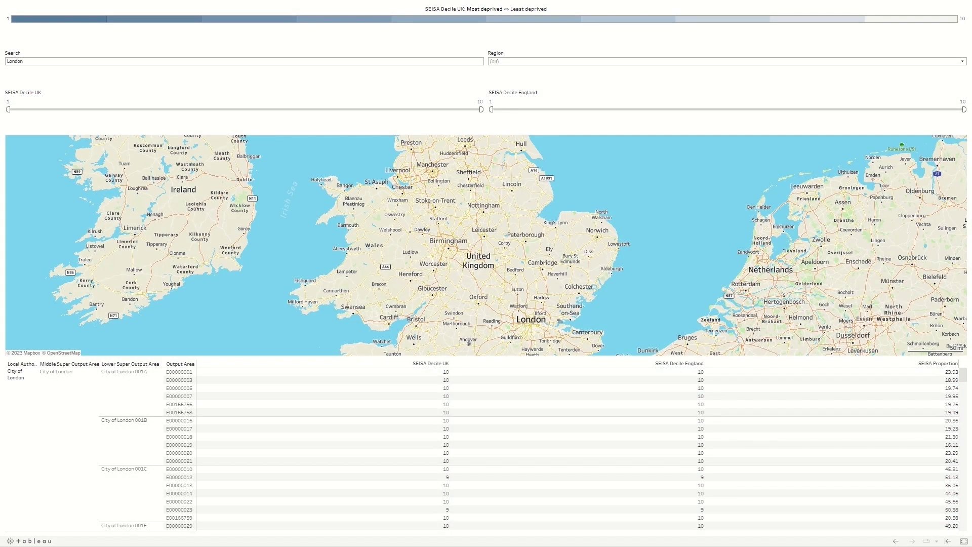
Replace the search term with Bristol and run the search.
double_click(176, 59)
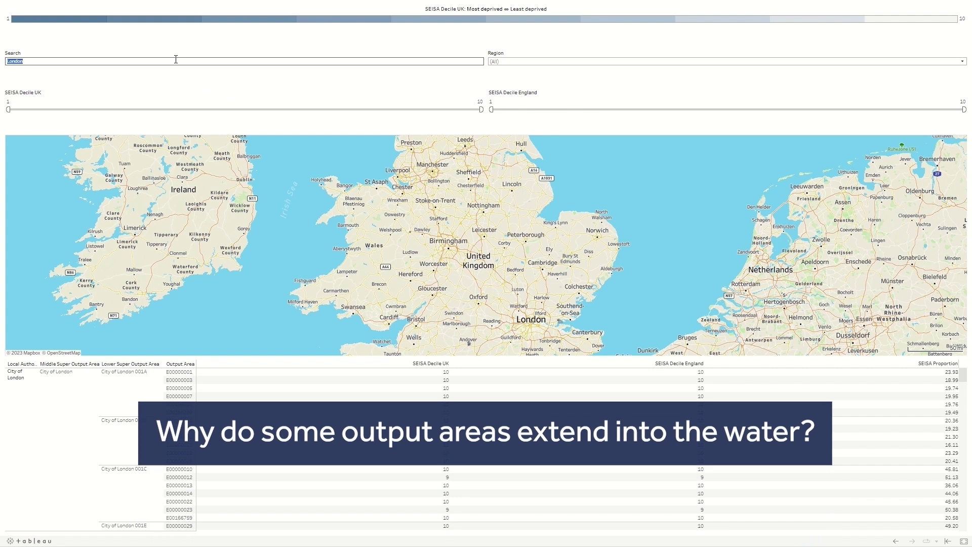
text(Bristol)
key(Return)
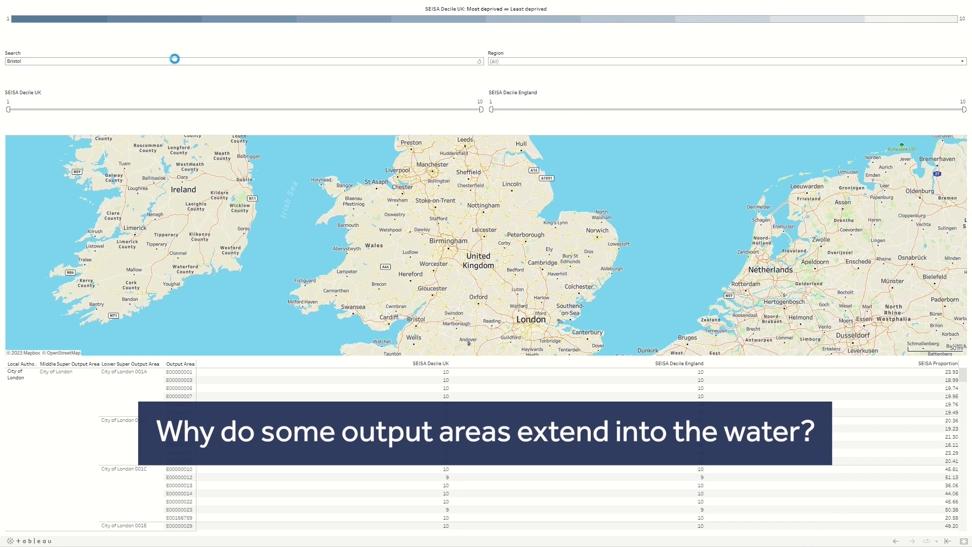